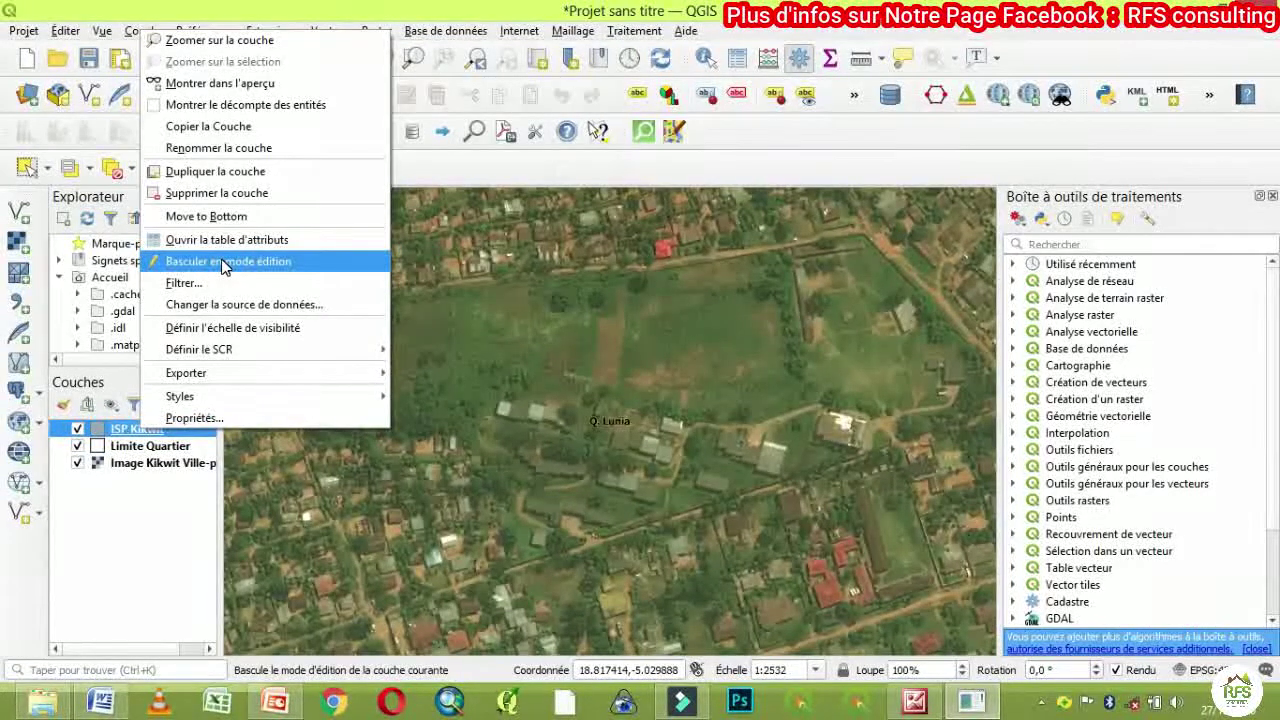
Select the ISP Kikwit layer and switch it into edit mode.
{"action": "left_click", "coordinate": [114, 440]}
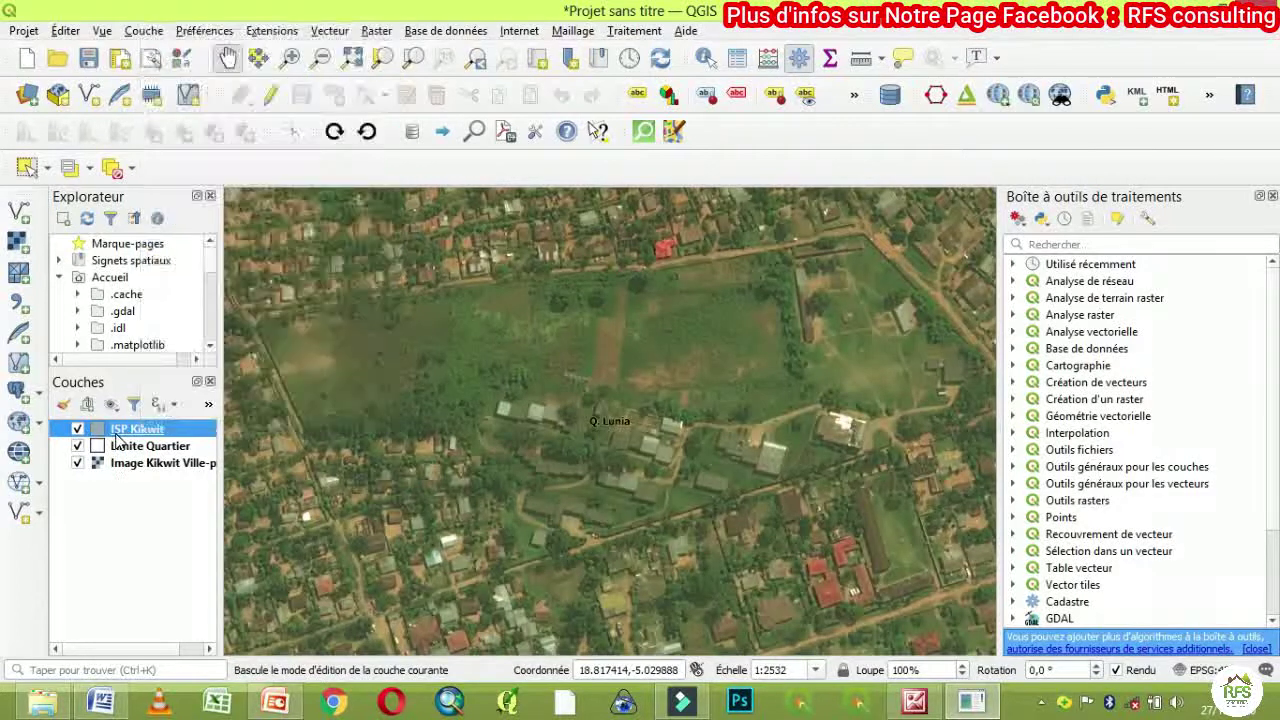
{"action": "left_click", "coordinate": [273, 97]}
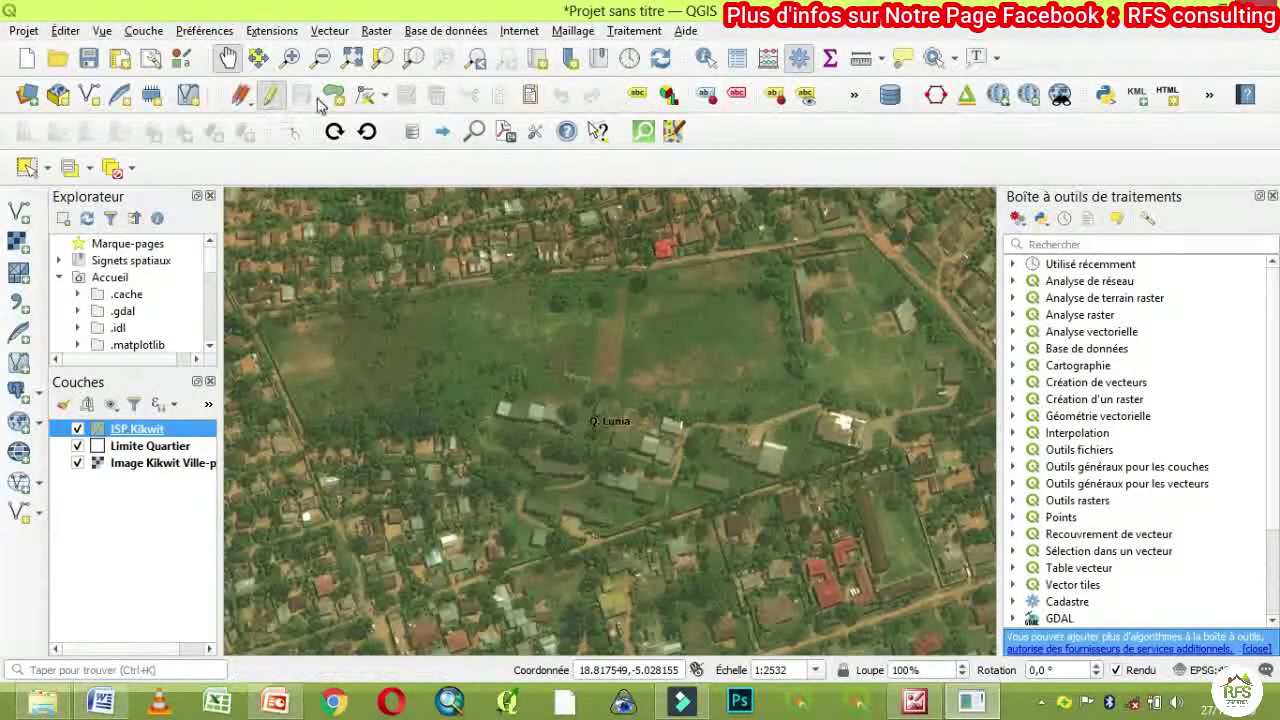
{"action": "left_click", "coordinate": [276, 99]}
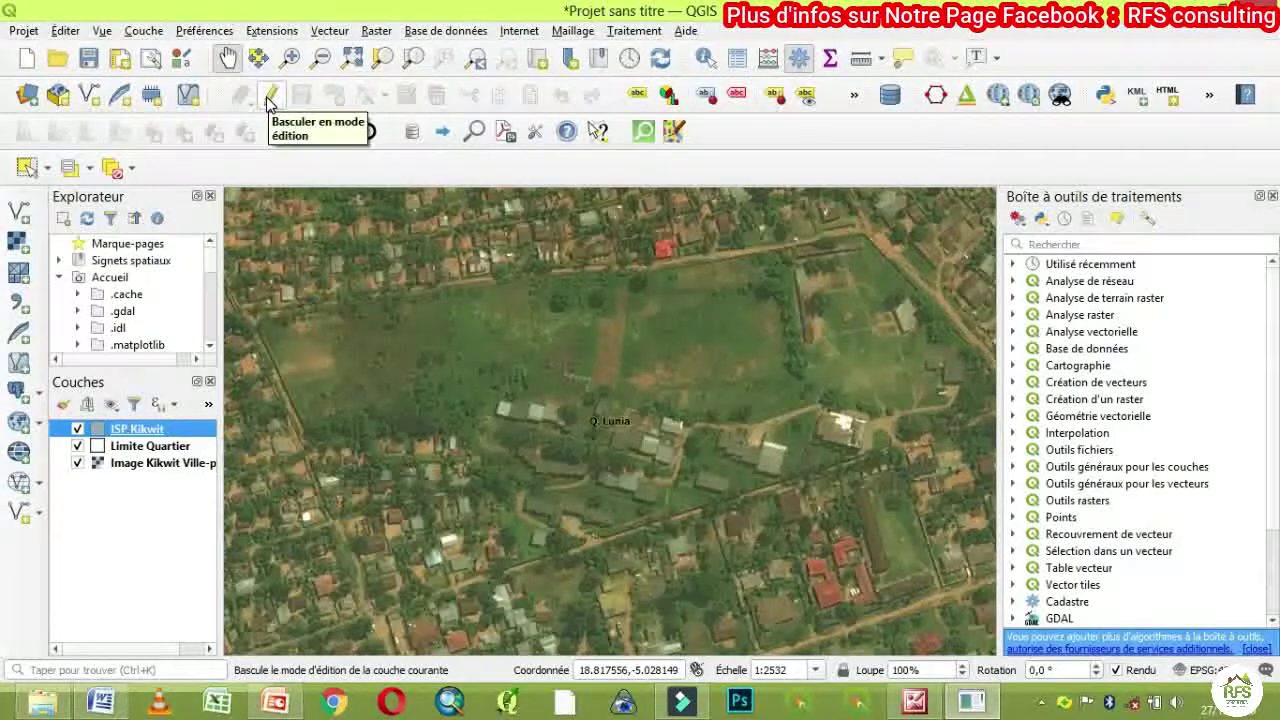
{"action": "left_click", "coordinate": [272, 96]}
{"action": "left_click", "coordinate": [272, 96]}
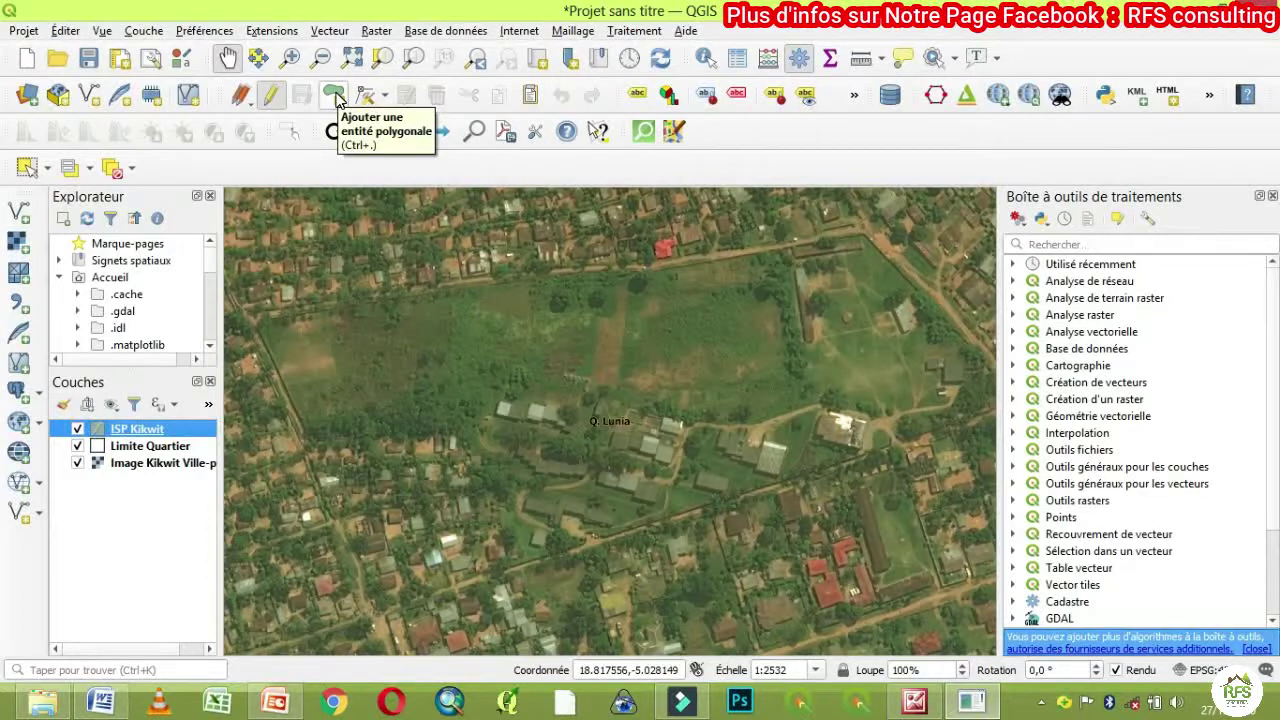
Start a polygon feature at the northeast corner of the school grounds and trace its northern boundary westward along the road.
{"action": "left_click", "coordinate": [336, 97]}
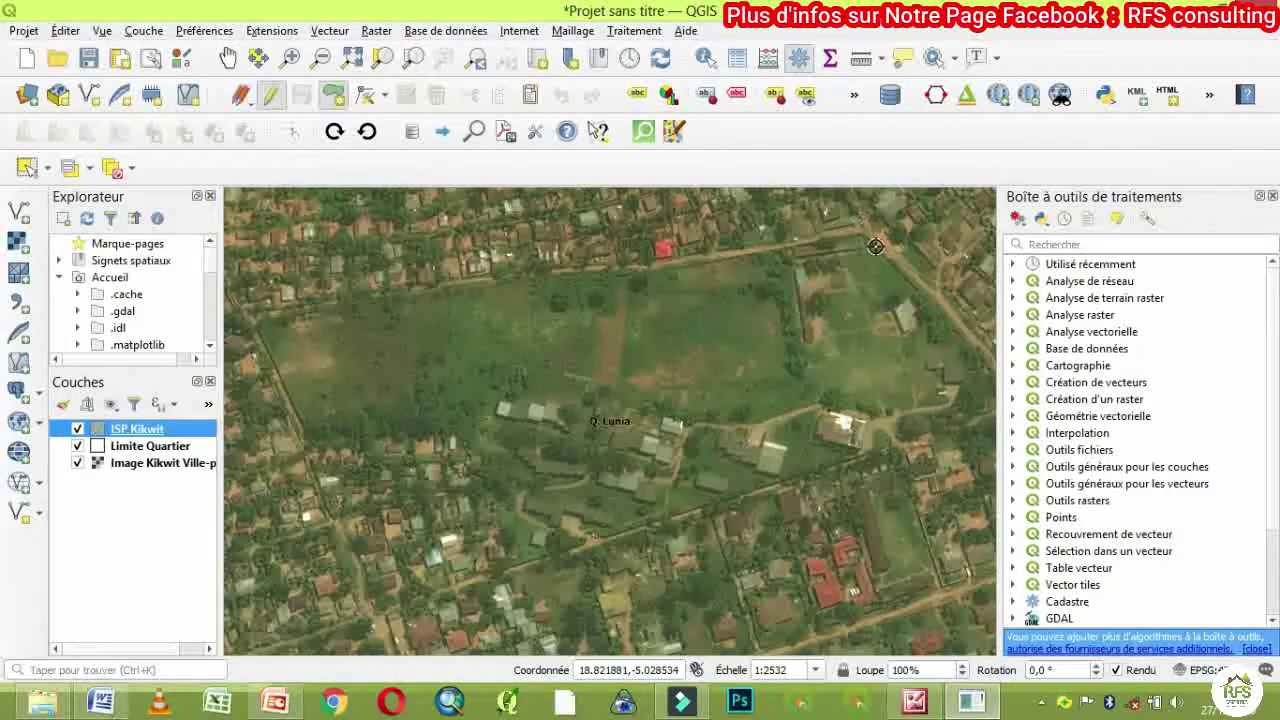
{"action": "scroll", "coordinate": [866, 237], "scroll_direction": "up", "scroll_amount": 2}
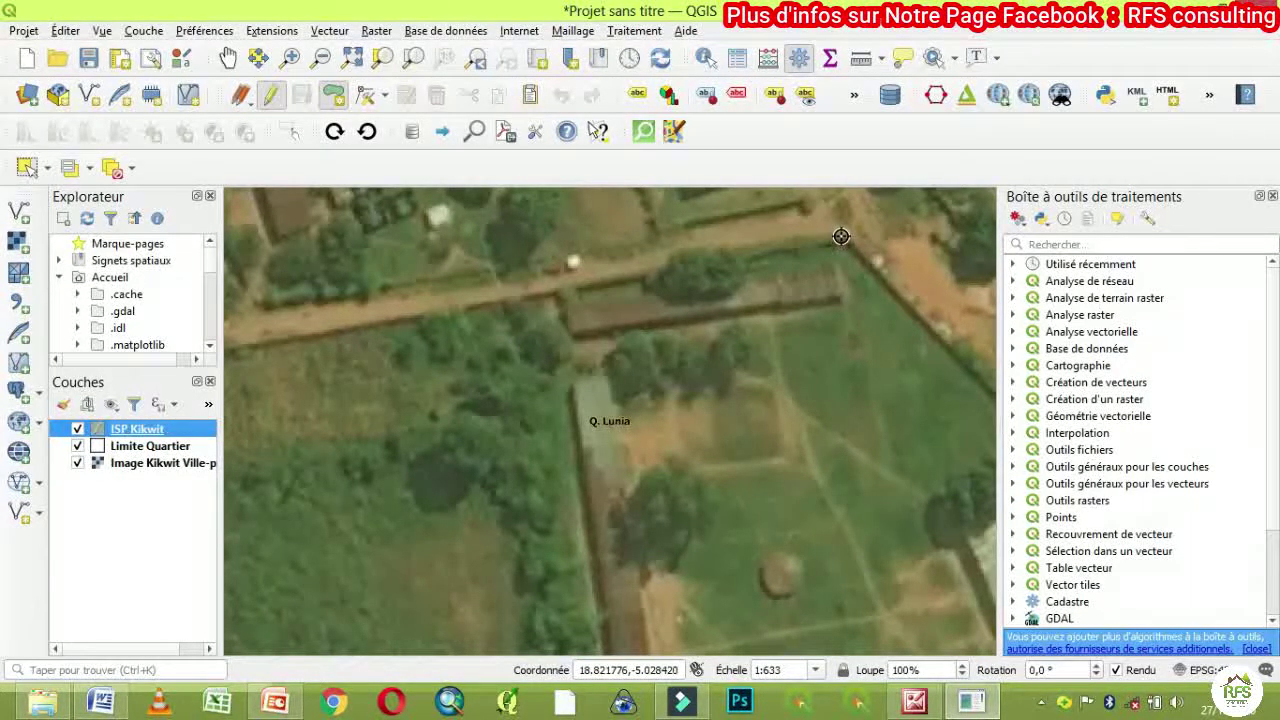
{"action": "scroll", "coordinate": [841, 236], "scroll_direction": "down", "scroll_amount": 1}
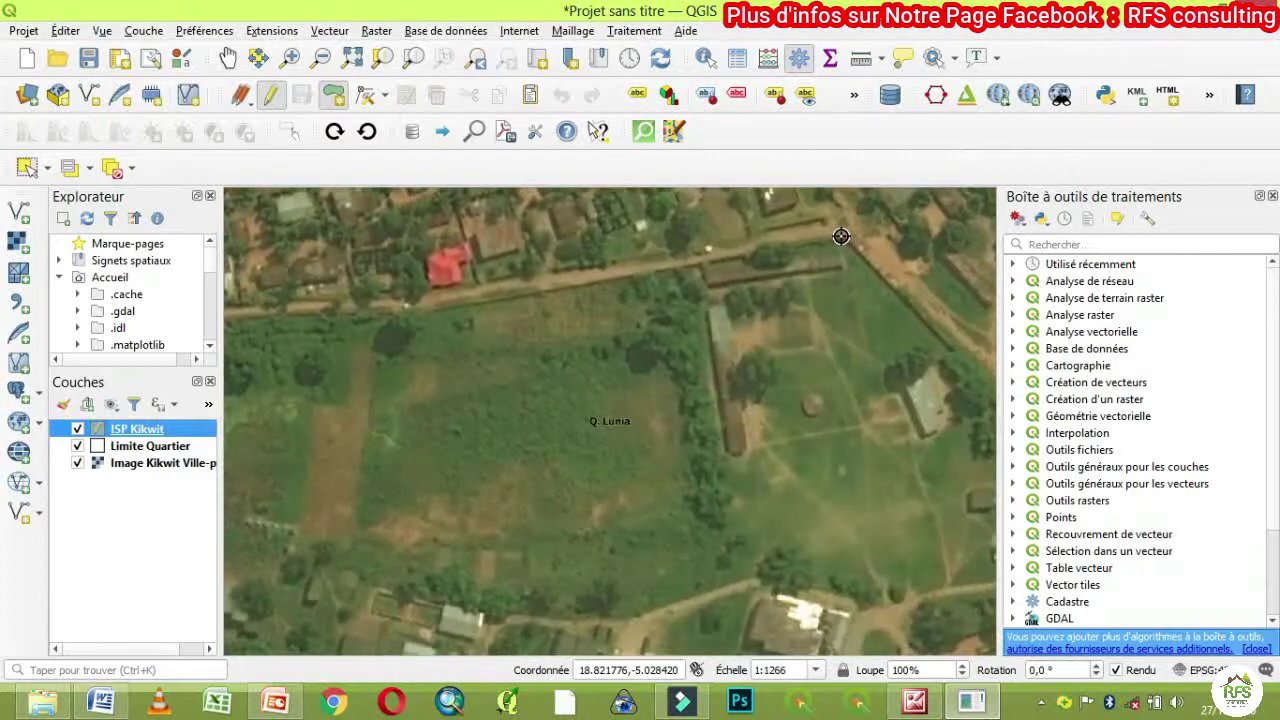
{"action": "scroll", "coordinate": [841, 236], "scroll_direction": "up", "scroll_amount": 1}
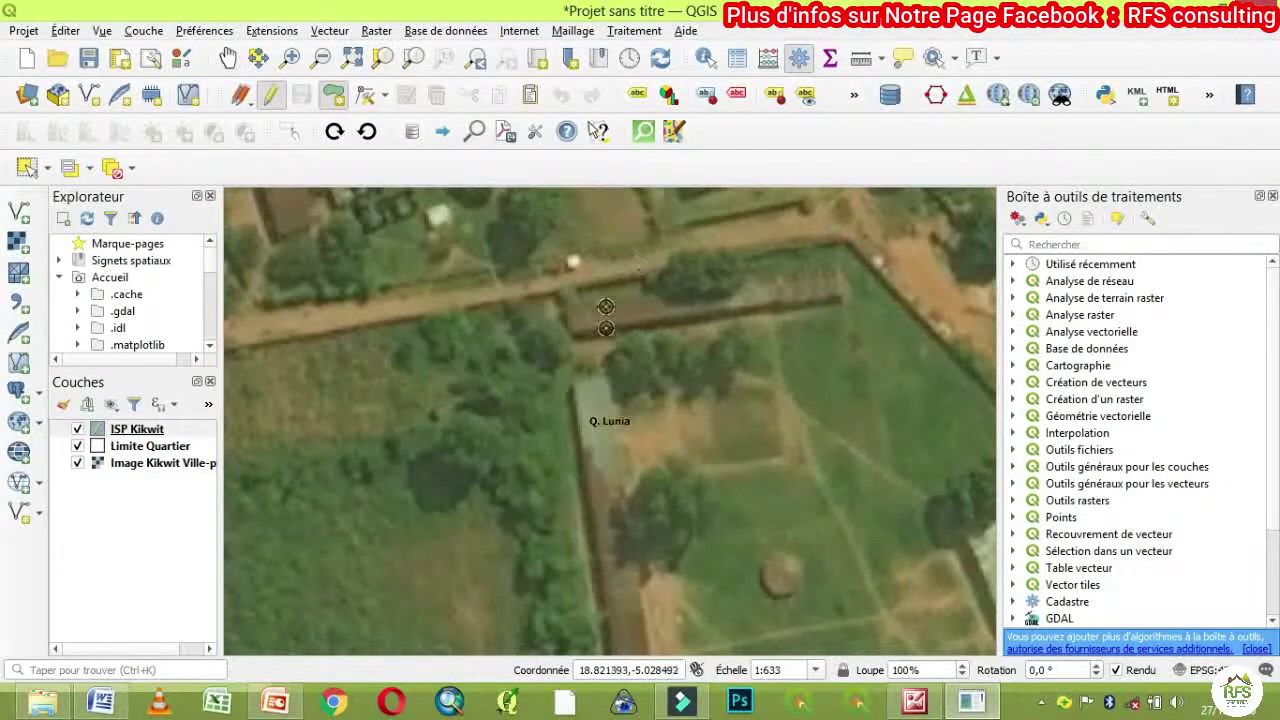
{"action": "left_click", "coordinate": [550, 287]}
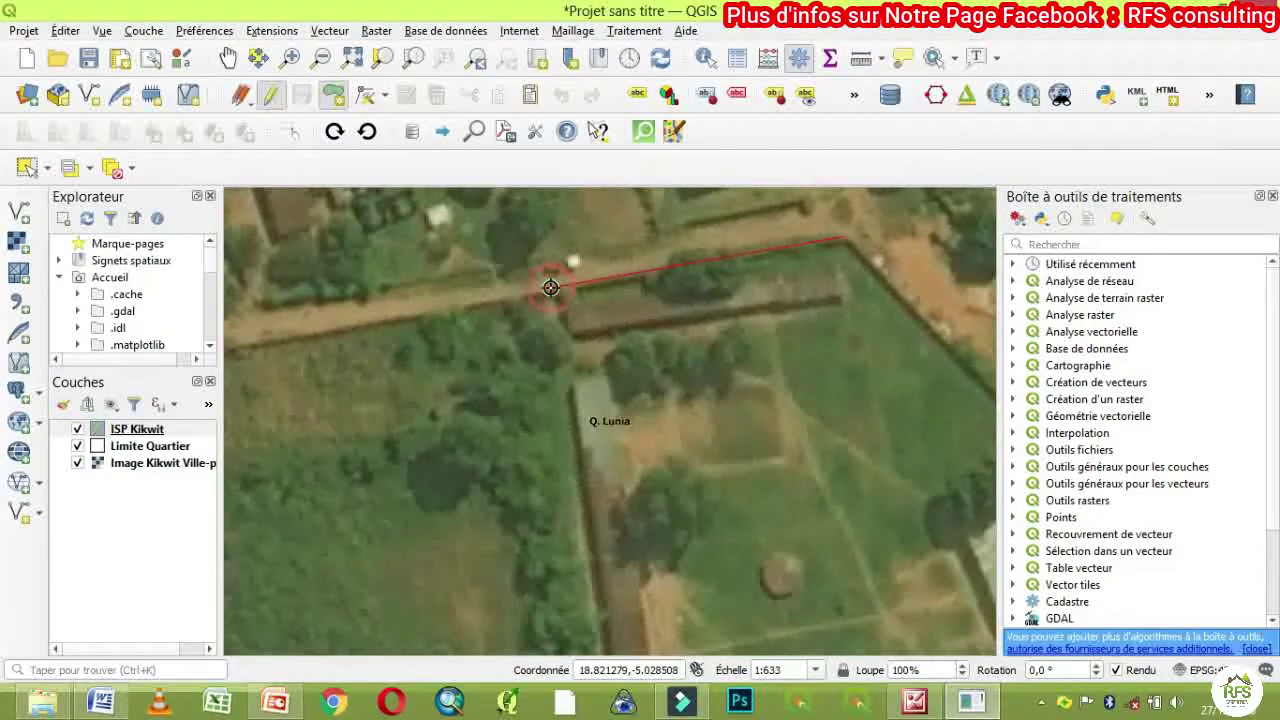
{"action": "left_click", "coordinate": [235, 345]}
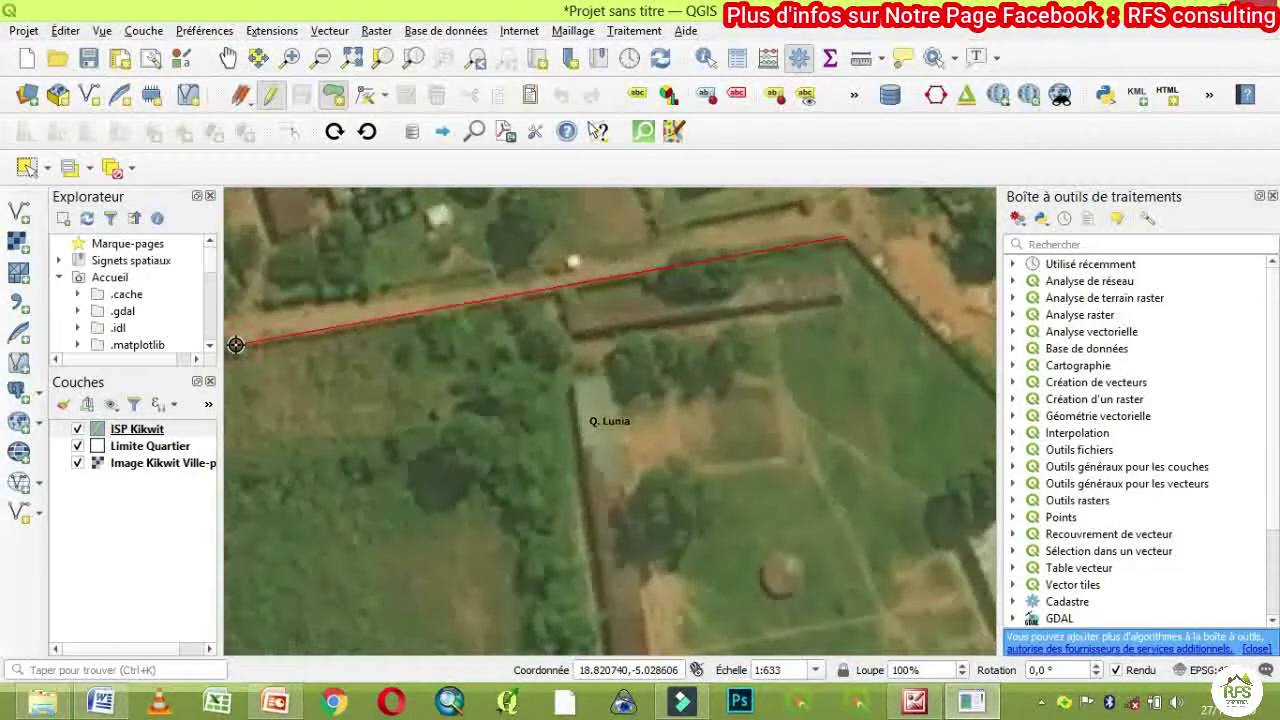
Continue the polygon's northern edge westward along the road, past the red-roofed house and the dirt strip in the field.
{"action": "key", "text": "Left"}
{"action": "key", "text": "Down"}
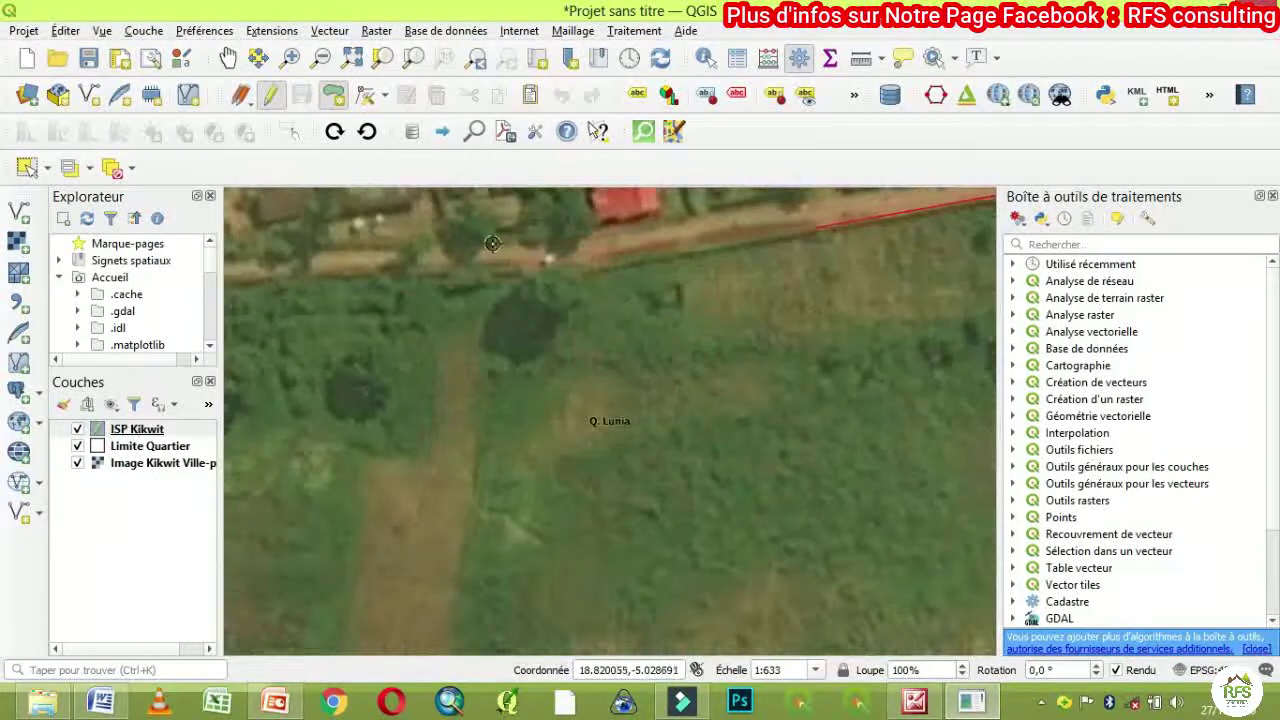
{"action": "left_click", "coordinate": [558, 276]}
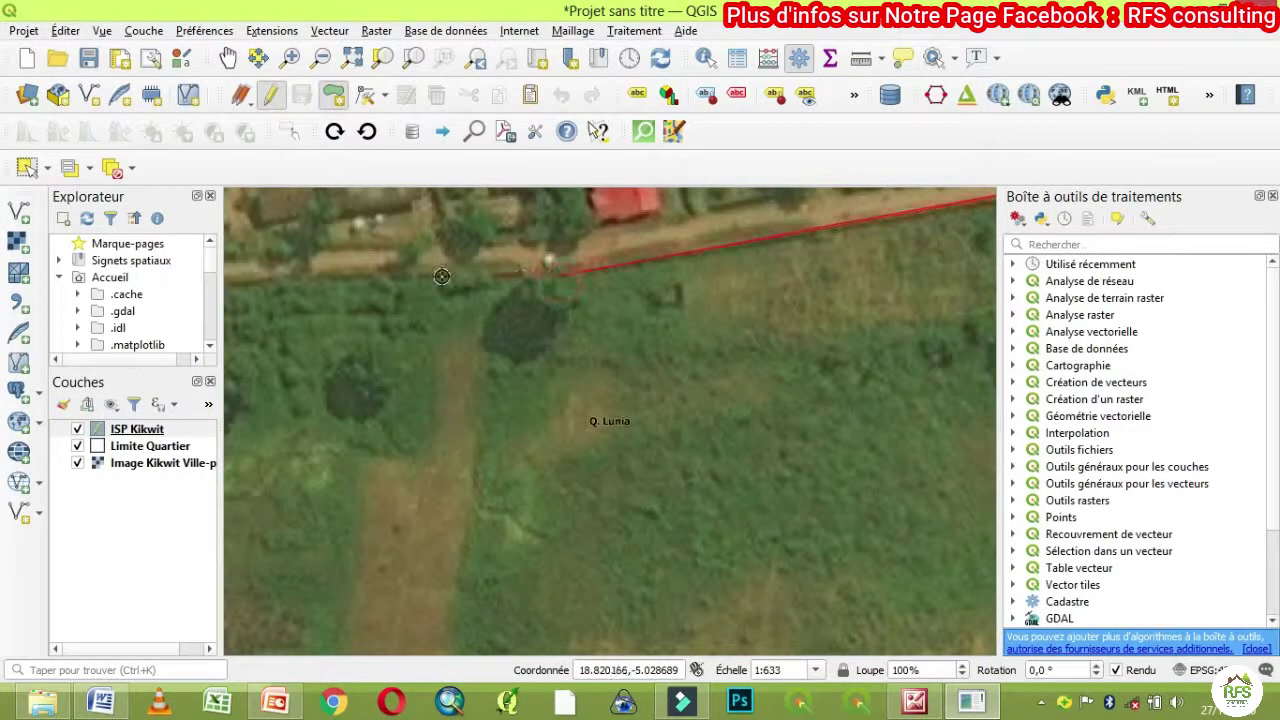
{"action": "left_click", "coordinate": [305, 273]}
{"action": "key", "text": "Left"}
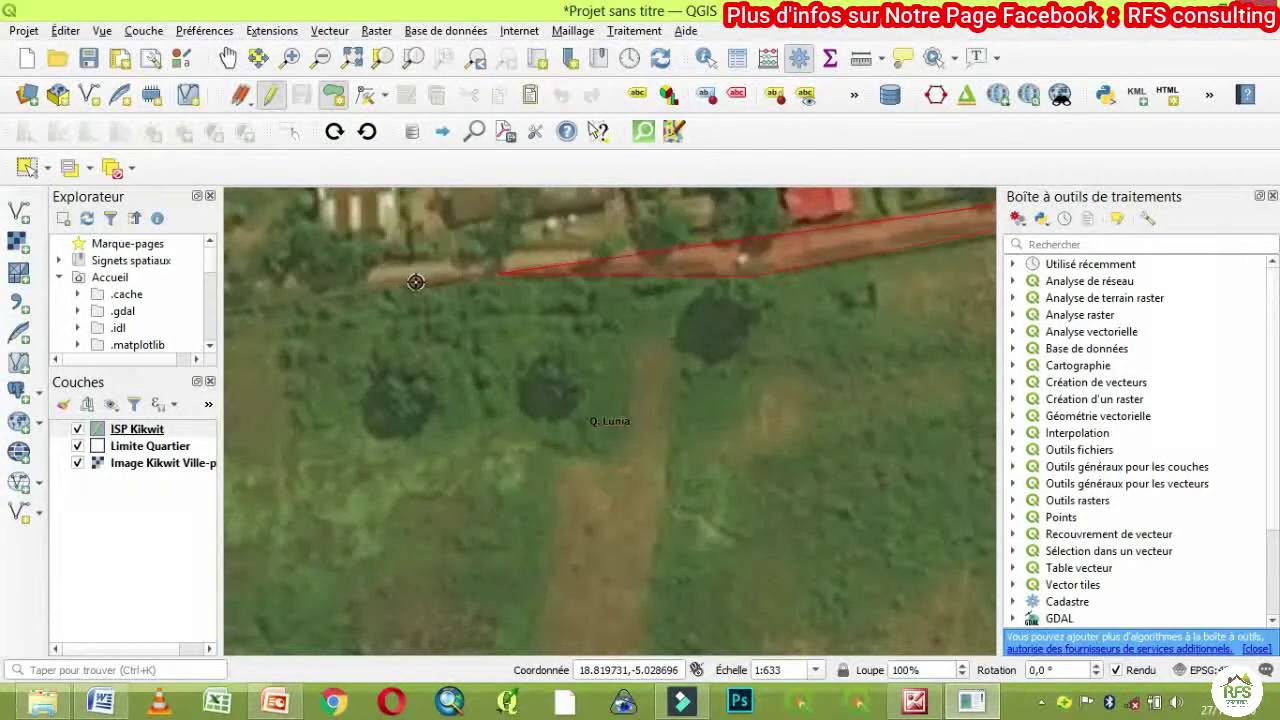
{"action": "key", "text": "Left"}
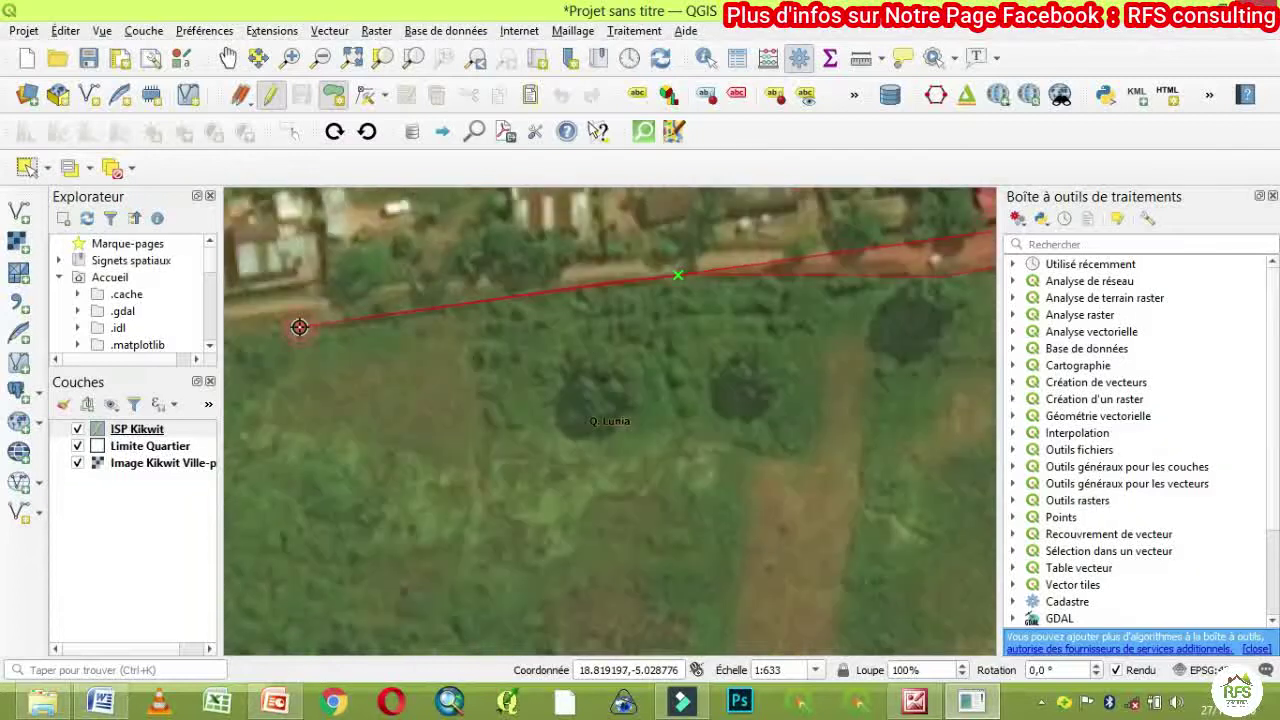
Extend the polygon's northern edge to the northwest corner of the grounds, placing vertices around the corner at the path junction.
{"action": "key", "text": "Right"}
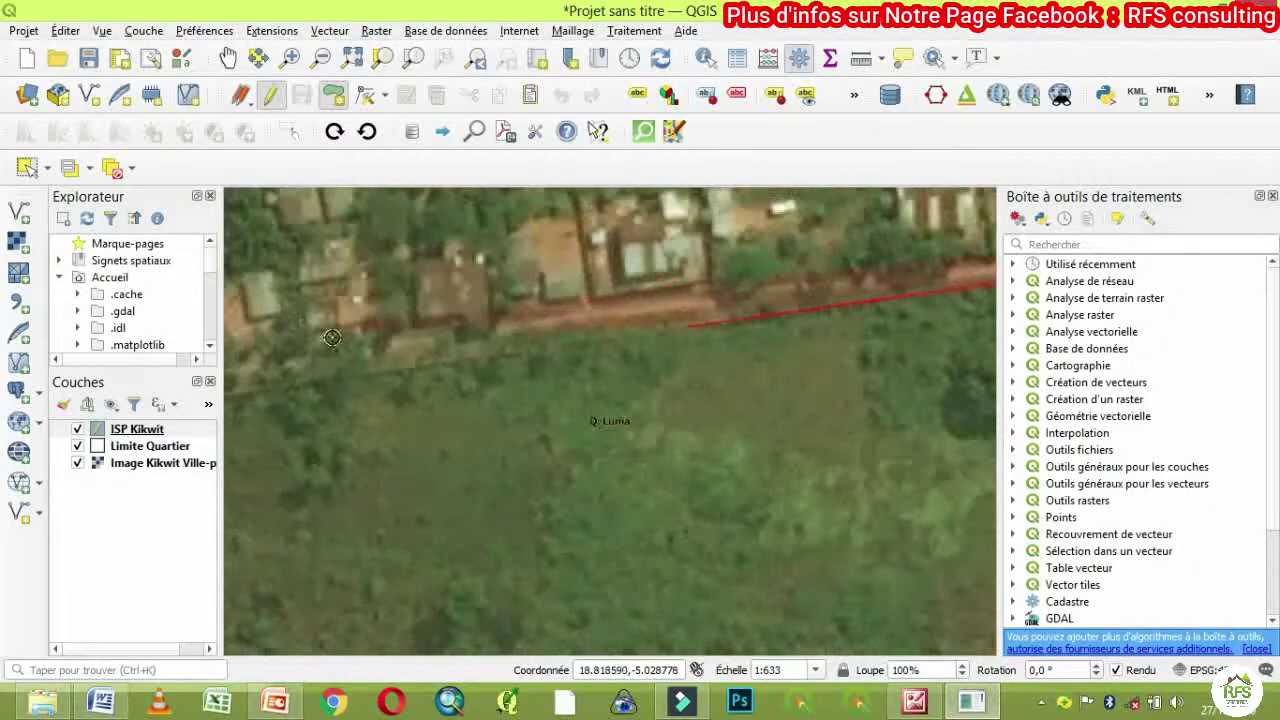
{"action": "key", "text": "Up"}
{"action": "key", "text": "Left"}
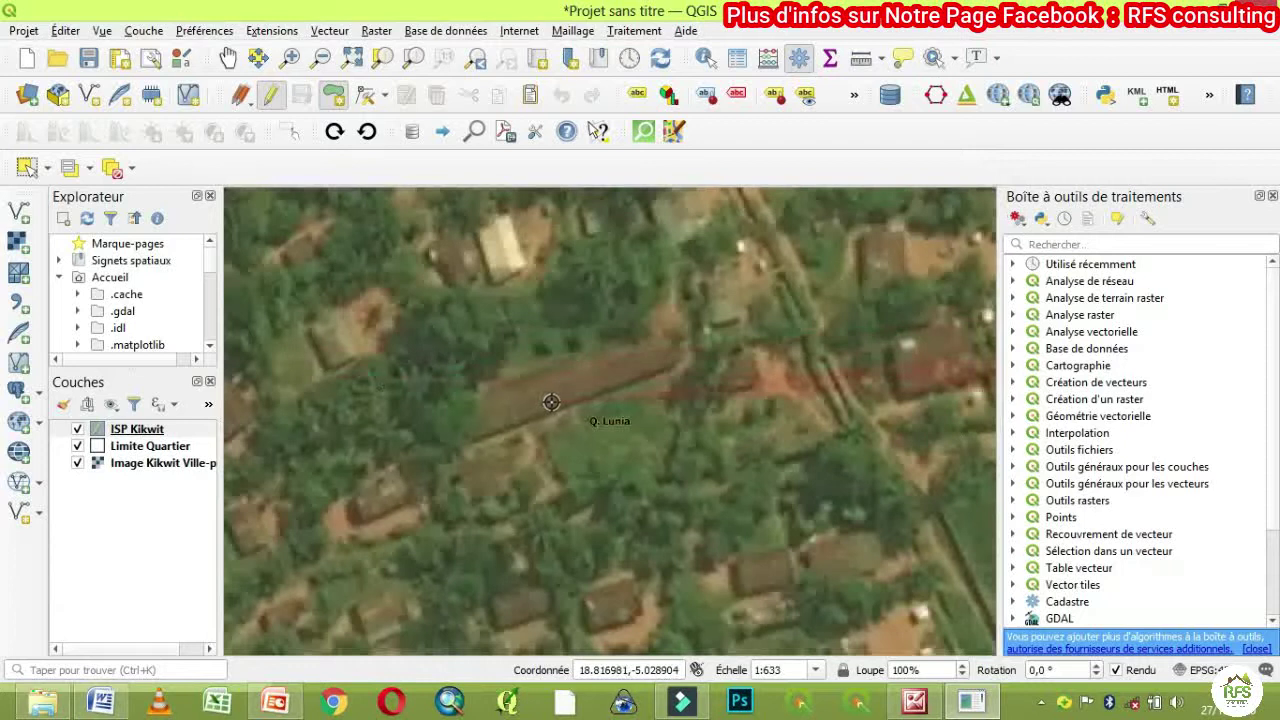
{"action": "key", "text": "Right"}
{"action": "key", "text": "Right"}
{"action": "key", "text": "Right"}
{"action": "key", "text": "Right"}
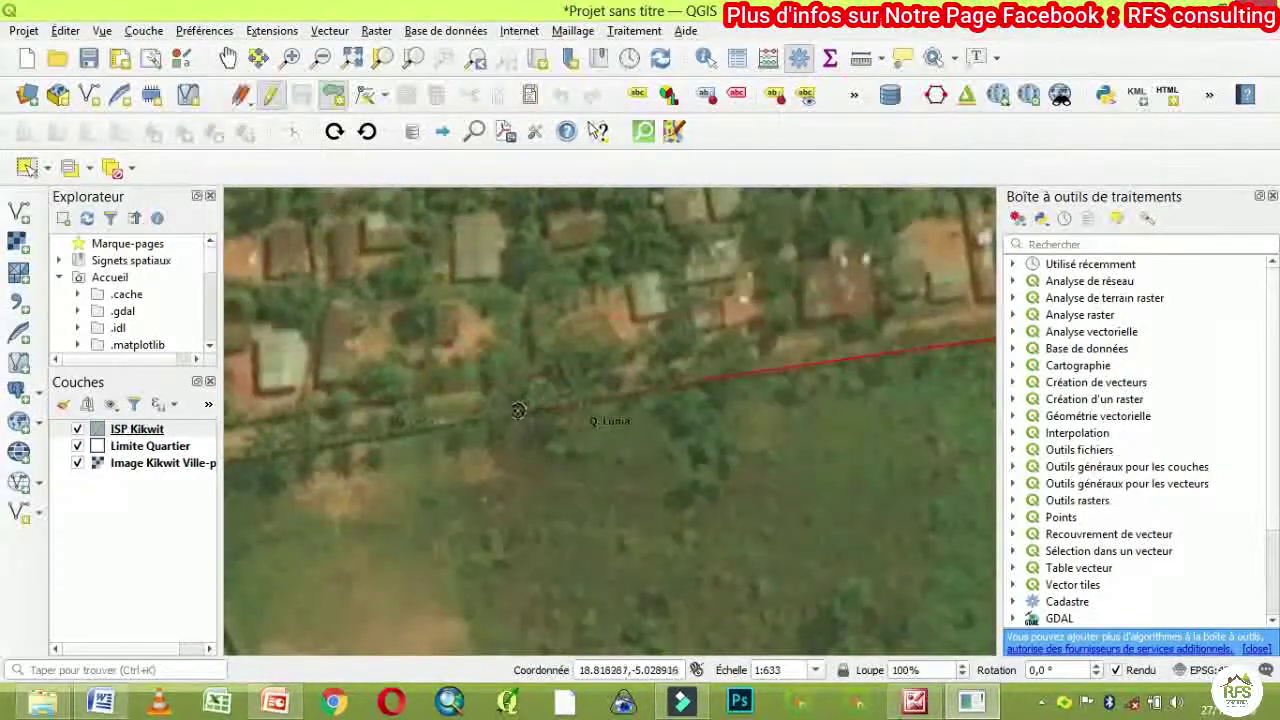
{"action": "left_click", "coordinate": [450, 421]}
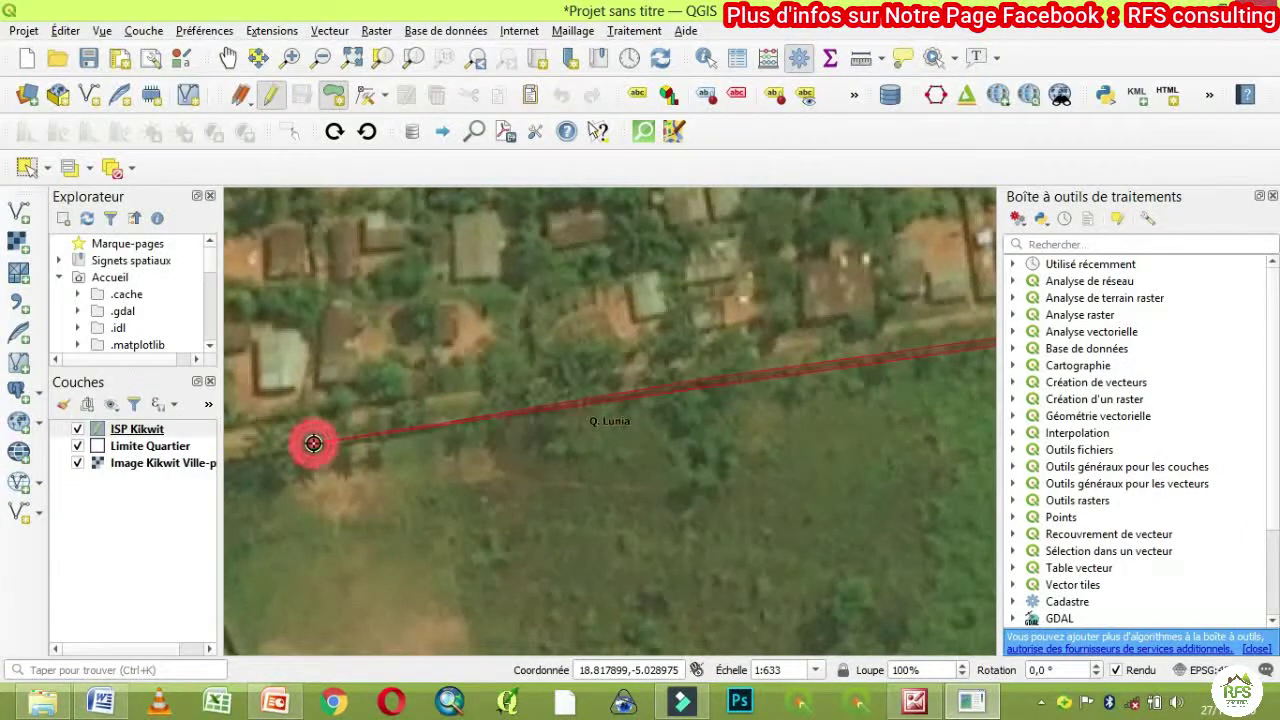
{"action": "key", "text": "Left"}
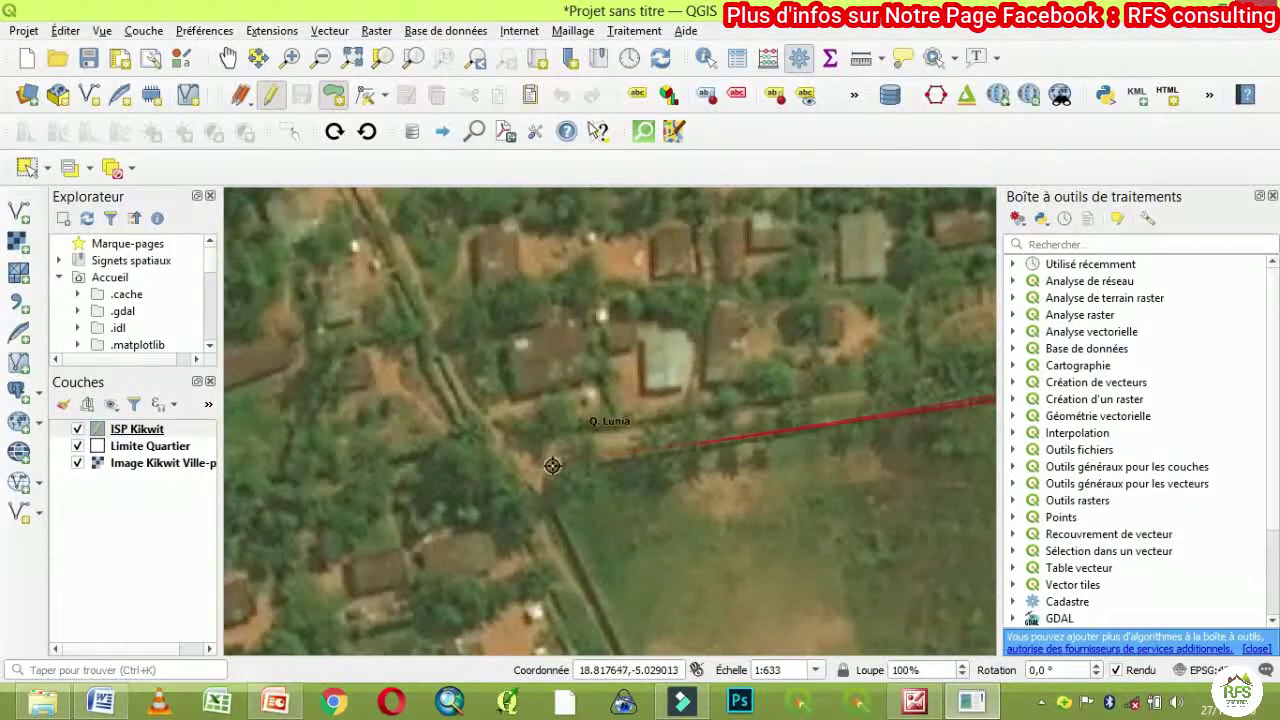
{"action": "left_click", "coordinate": [550, 466]}
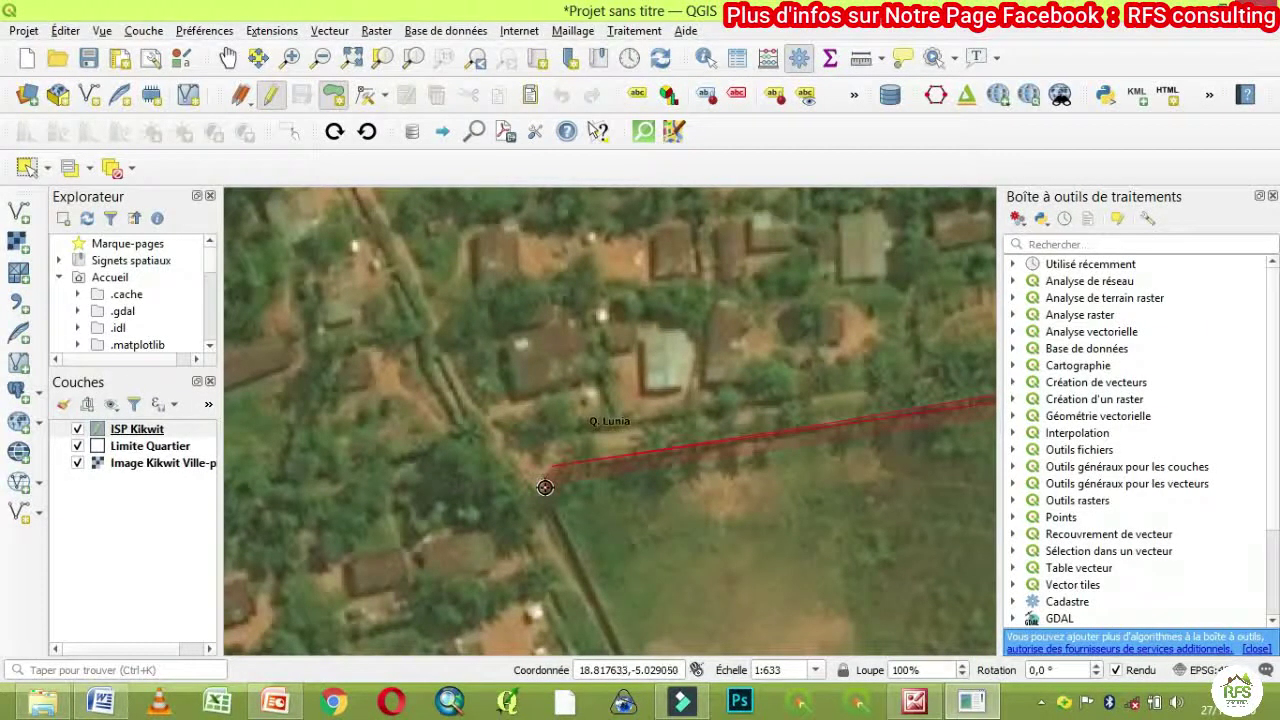
{"action": "left_click", "coordinate": [545, 487]}
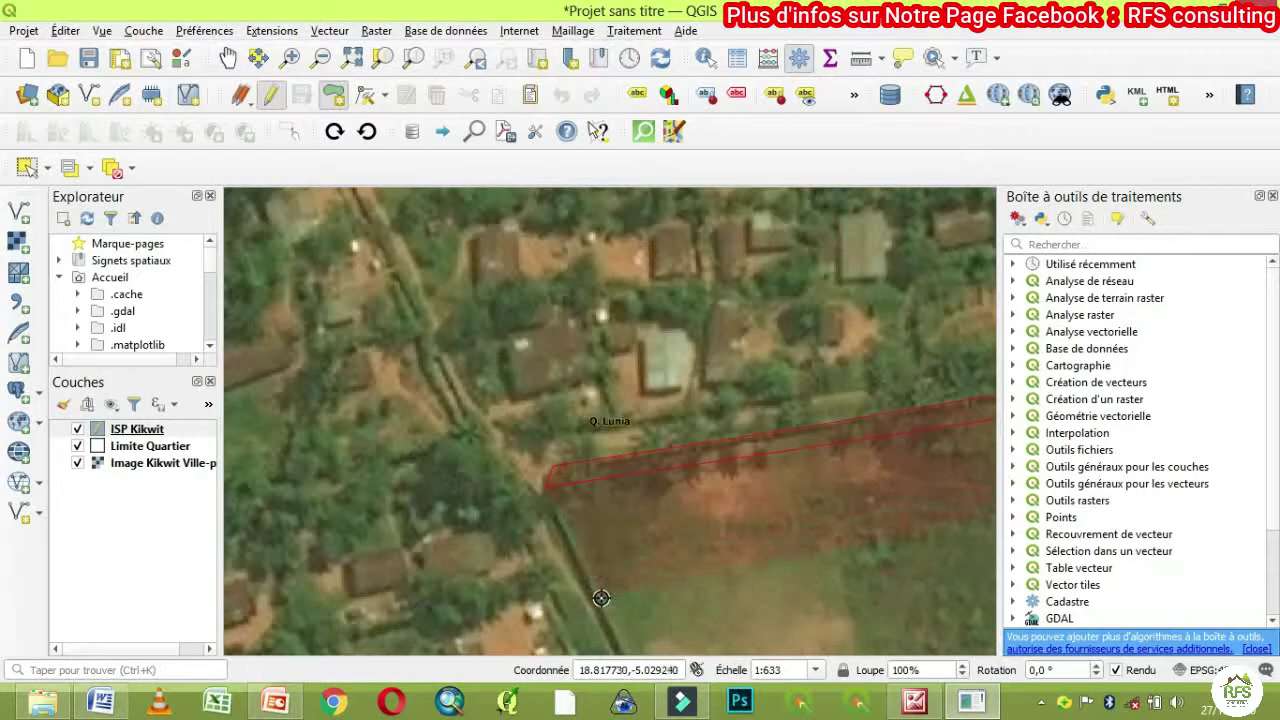
Trace the polygon's western edge along the path down to the southwest corner of the field.
{"action": "left_click", "coordinate": [601, 605]}
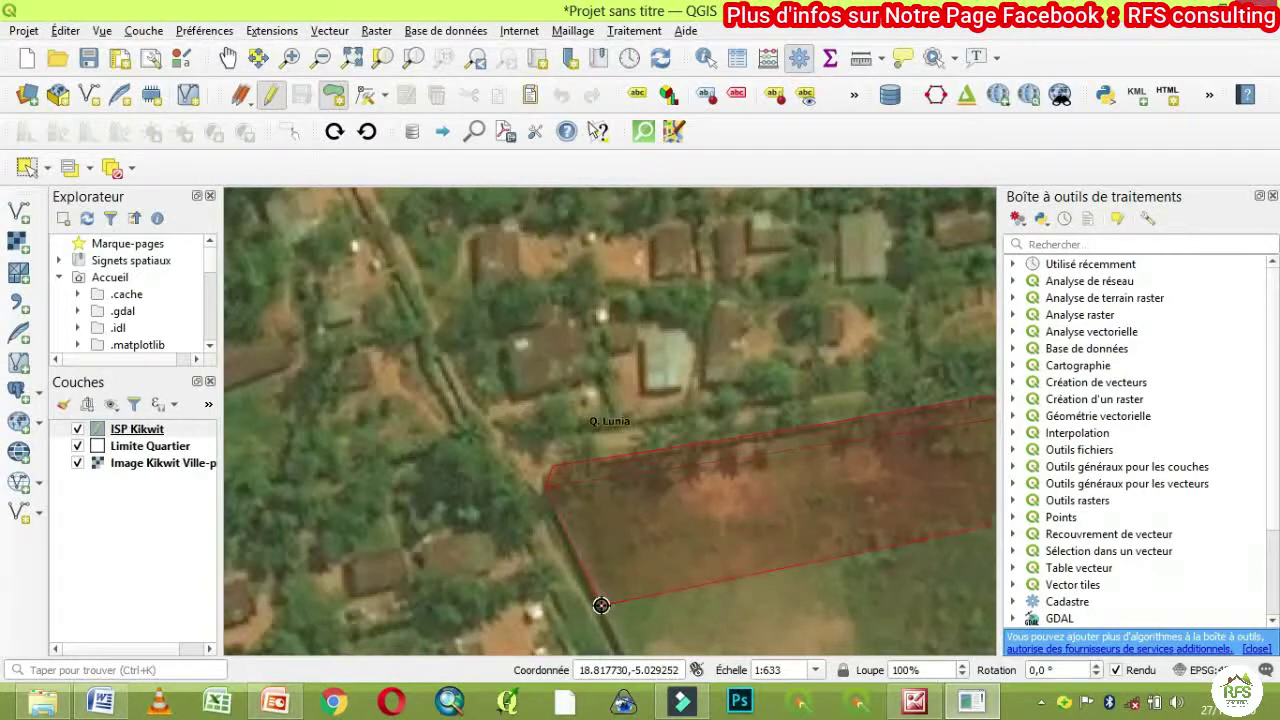
{"action": "key", "text": "Down"}
{"action": "key", "text": "Down"}
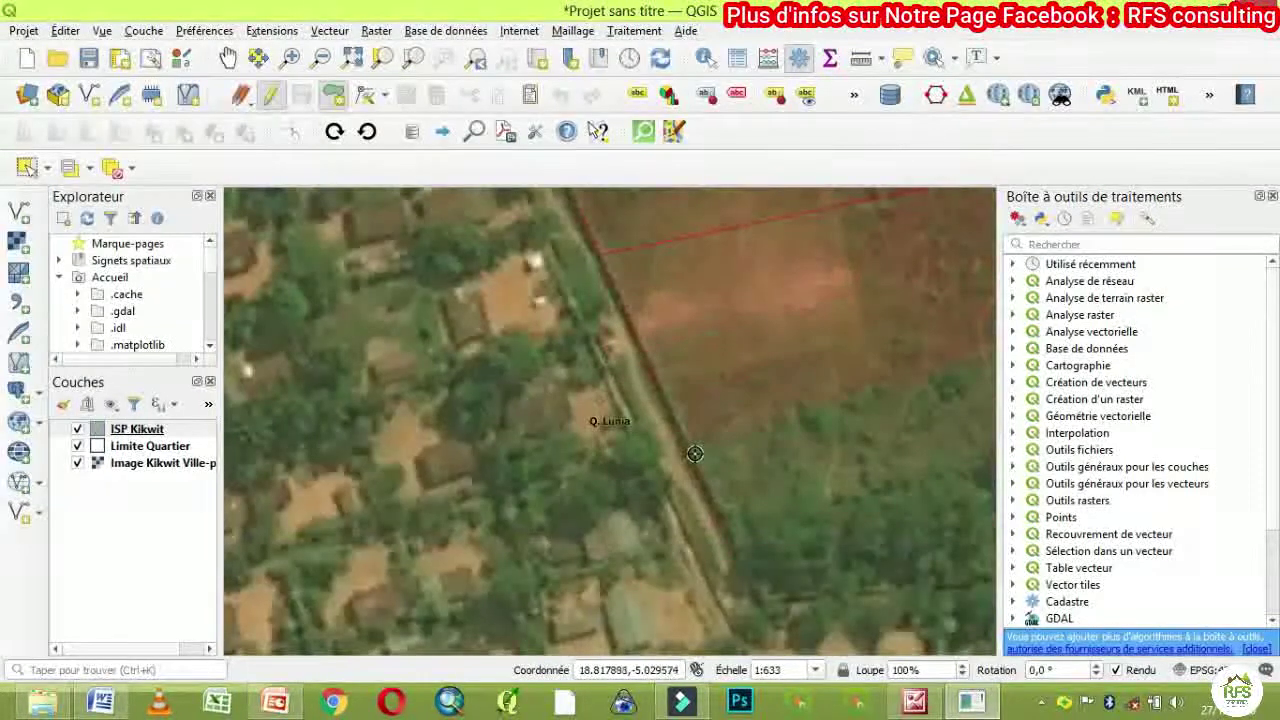
{"action": "left_click", "coordinate": [698, 466]}
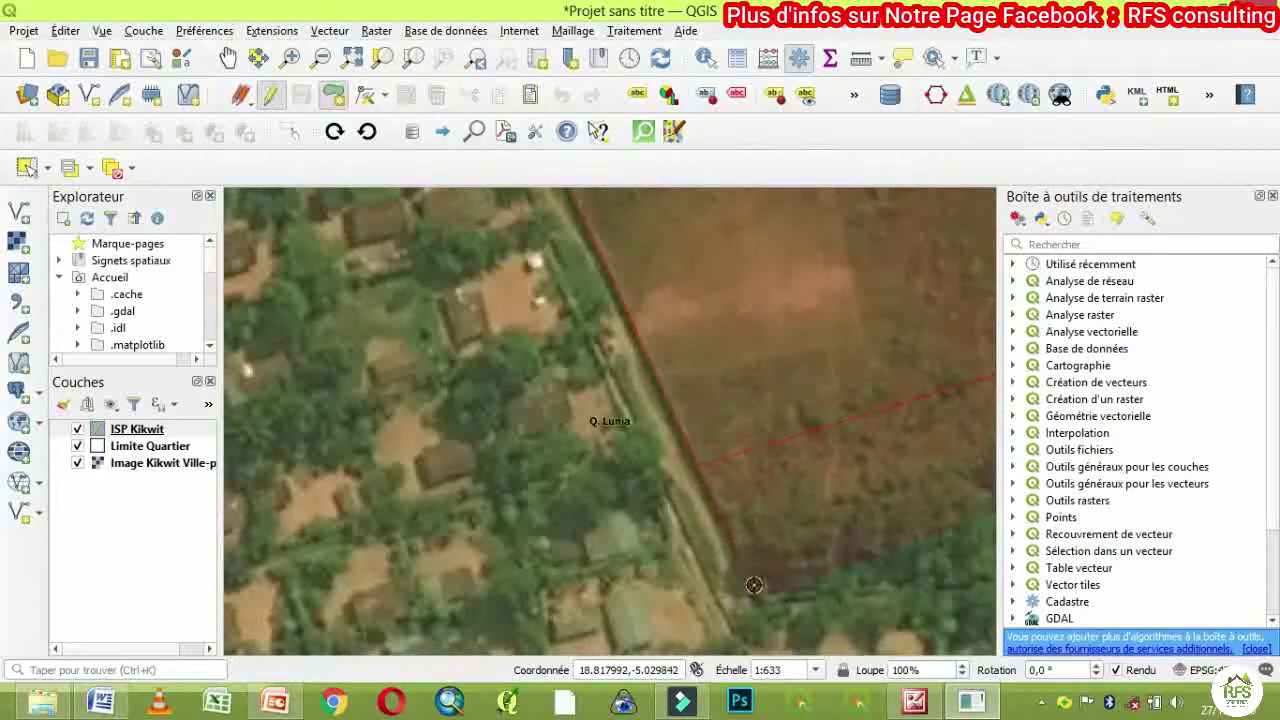
{"action": "left_click", "coordinate": [761, 597]}
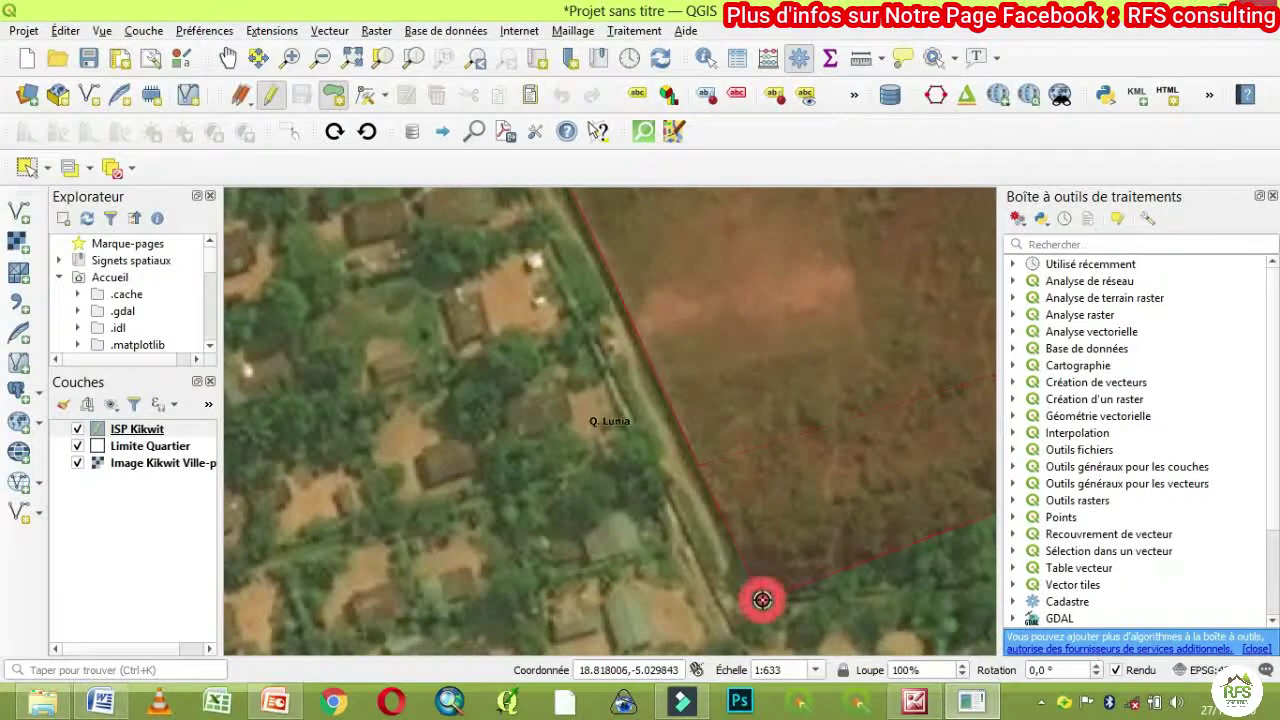
Trace the polygon's southern boundary eastward, following the edge of the houses and the road below the school buildings.
{"action": "key", "text": "Down"}
{"action": "key", "text": "Down"}
{"action": "key", "text": "Right"}
{"action": "key", "text": "Right"}
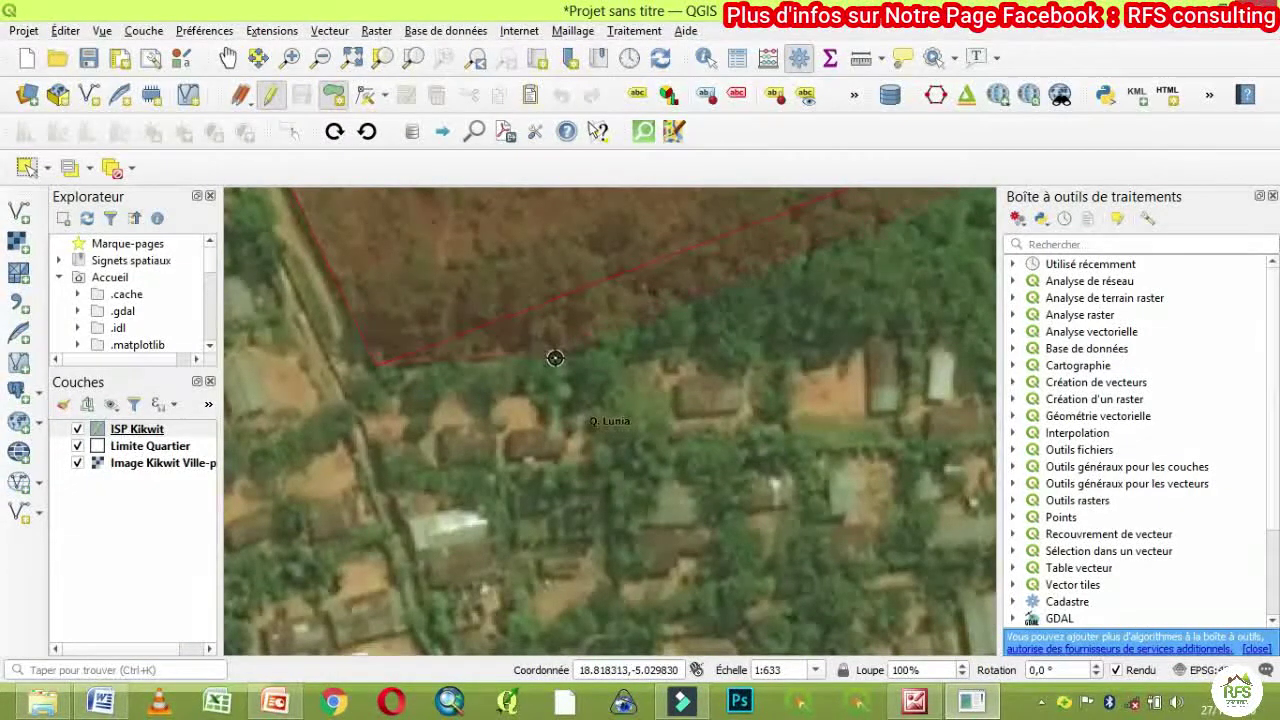
{"action": "left_click", "coordinate": [556, 353]}
{"action": "key", "text": "Right"}
{"action": "key", "text": "Right"}
{"action": "key", "text": "Down"}
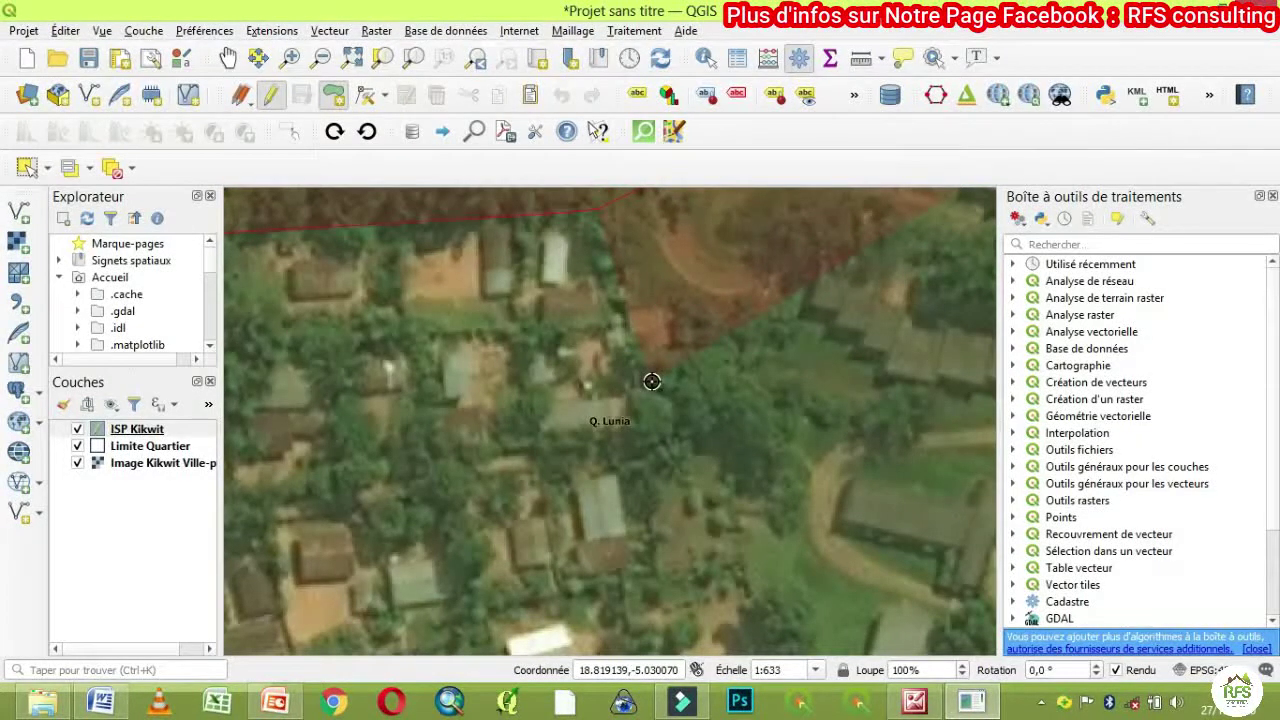
{"action": "scroll", "coordinate": [831, 429], "scroll_direction": "down", "scroll_amount": 1}
{"action": "key", "text": "Down"}
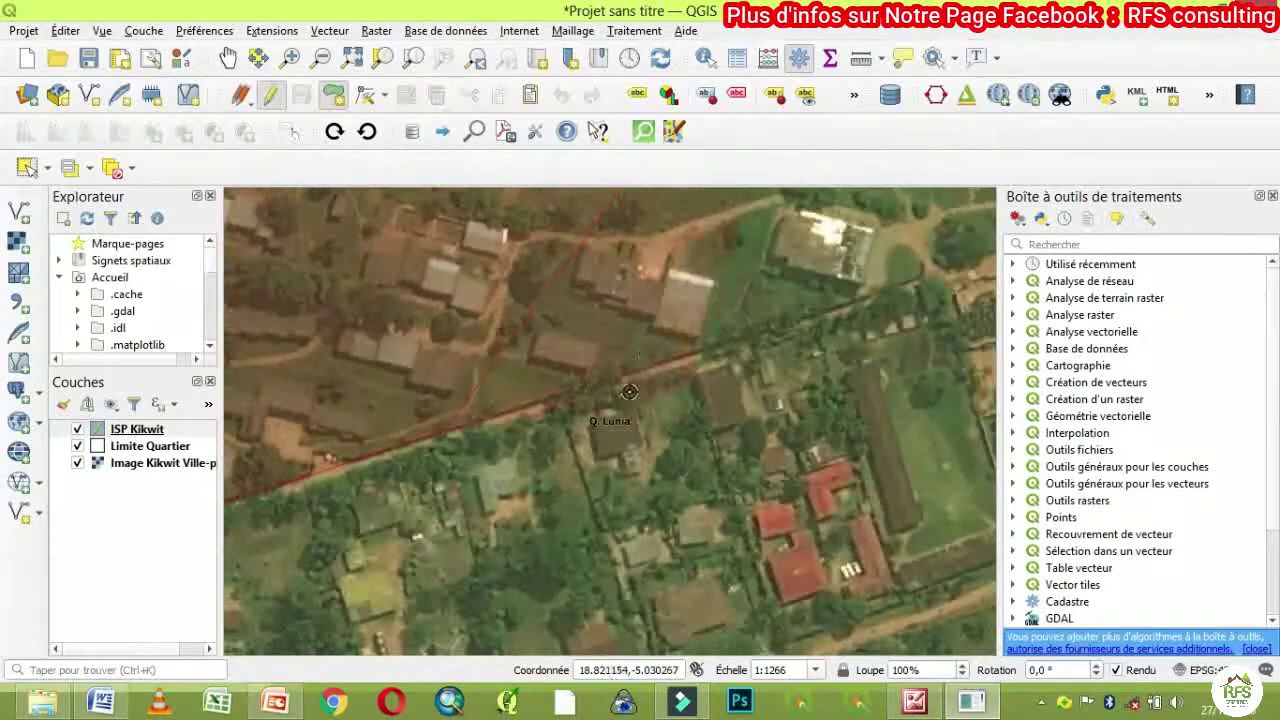
Trace the eastern edge along the diagonal road back to the northeast starting corner and finish the polygon.
{"action": "key", "text": "Up"}
{"action": "key", "text": "Up"}
{"action": "key", "text": "Up"}
{"action": "key", "text": "Up"}
{"action": "key", "text": "Up"}
{"action": "key", "text": "Right"}
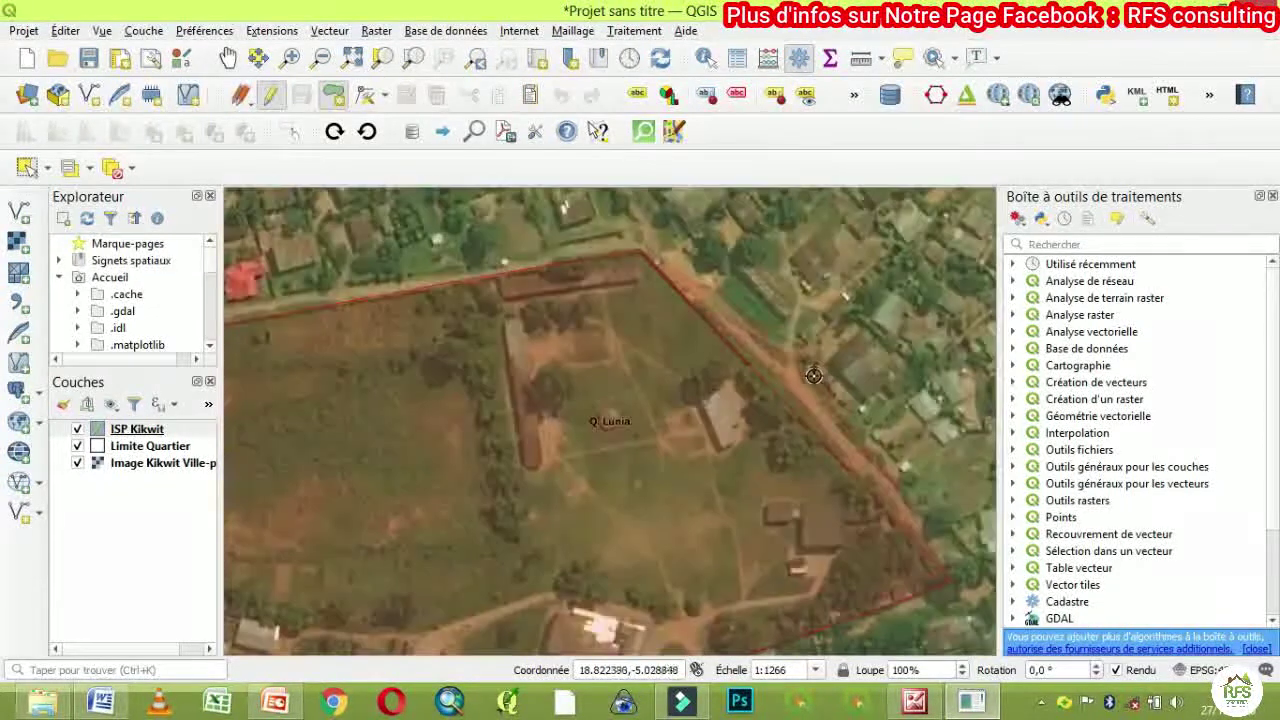
{"action": "left_click", "coordinate": [768, 388]}
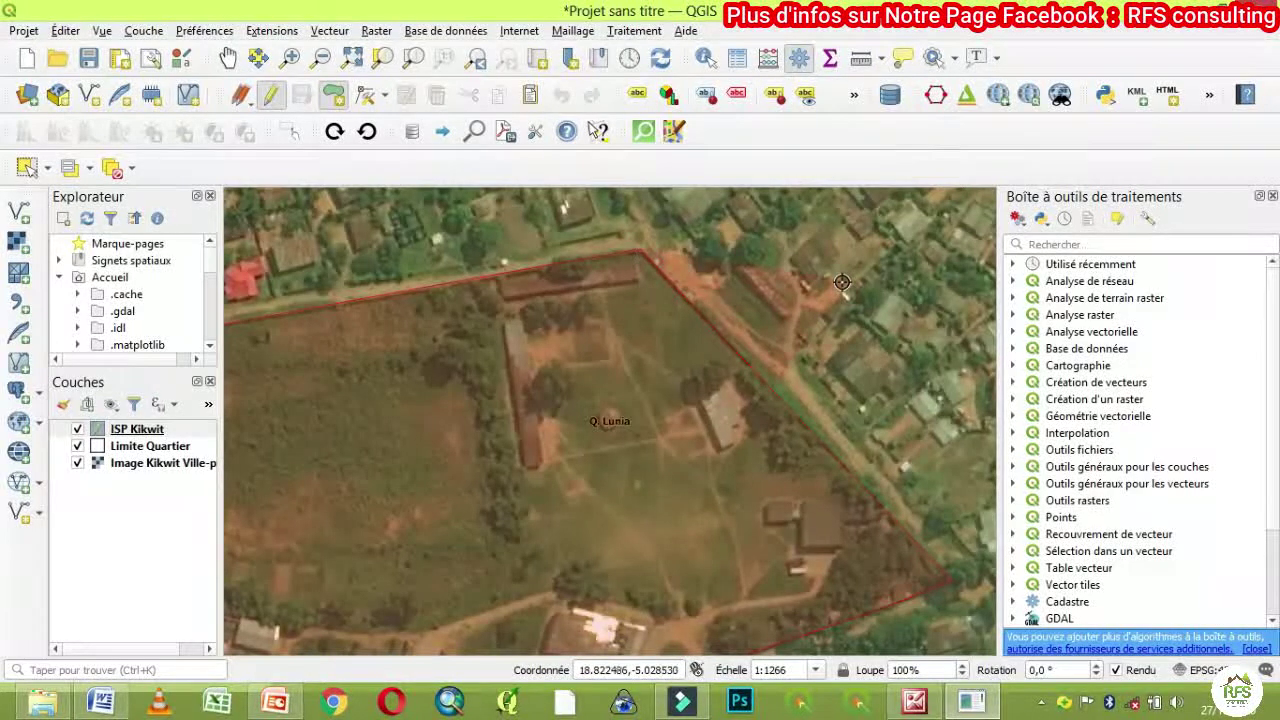
{"action": "key", "text": "Up"}
{"action": "key", "text": "Up"}
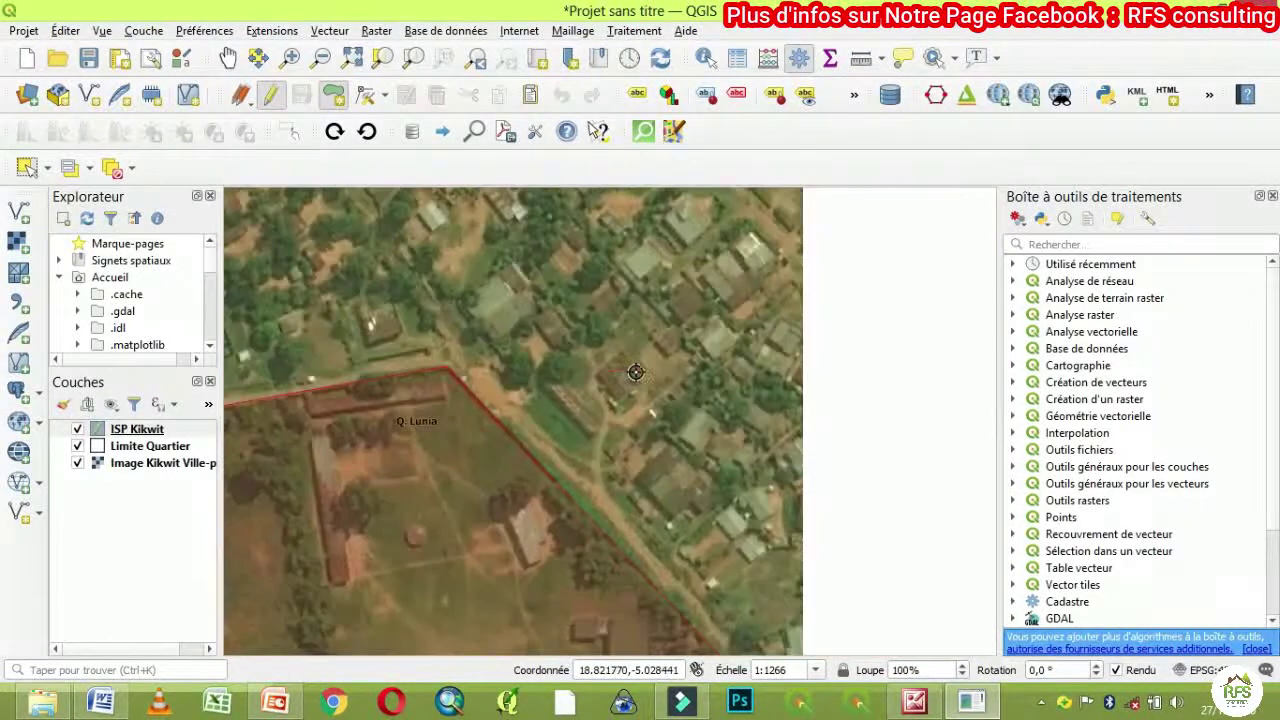
{"action": "scroll", "coordinate": [471, 357], "scroll_direction": "up", "scroll_amount": 2}
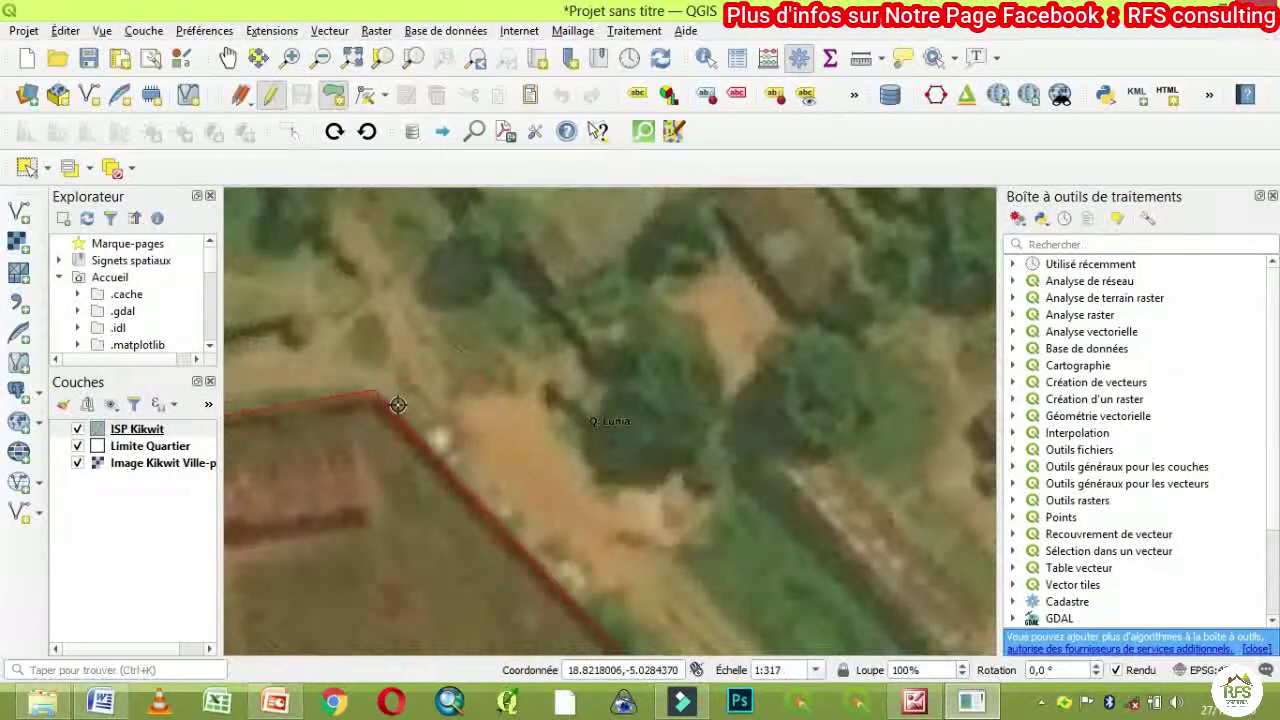
{"action": "left_click", "coordinate": [373, 390]}
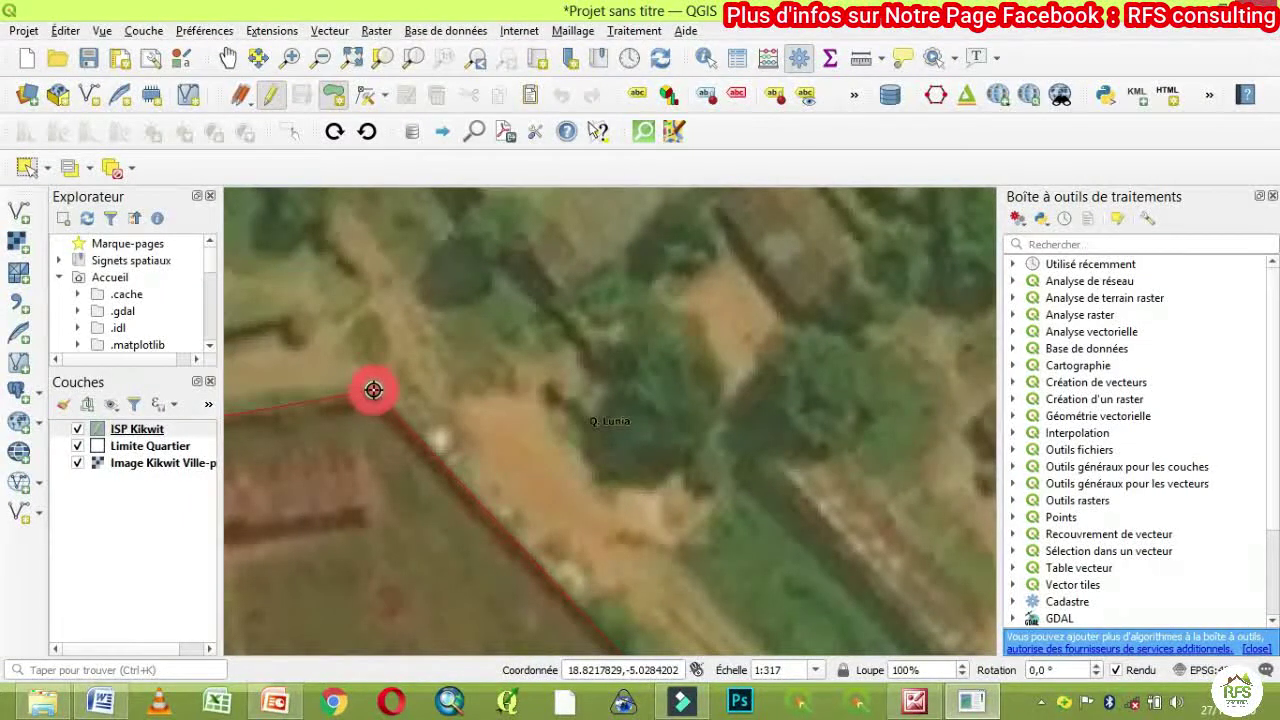
{"action": "right_click", "coordinate": [340, 548]}
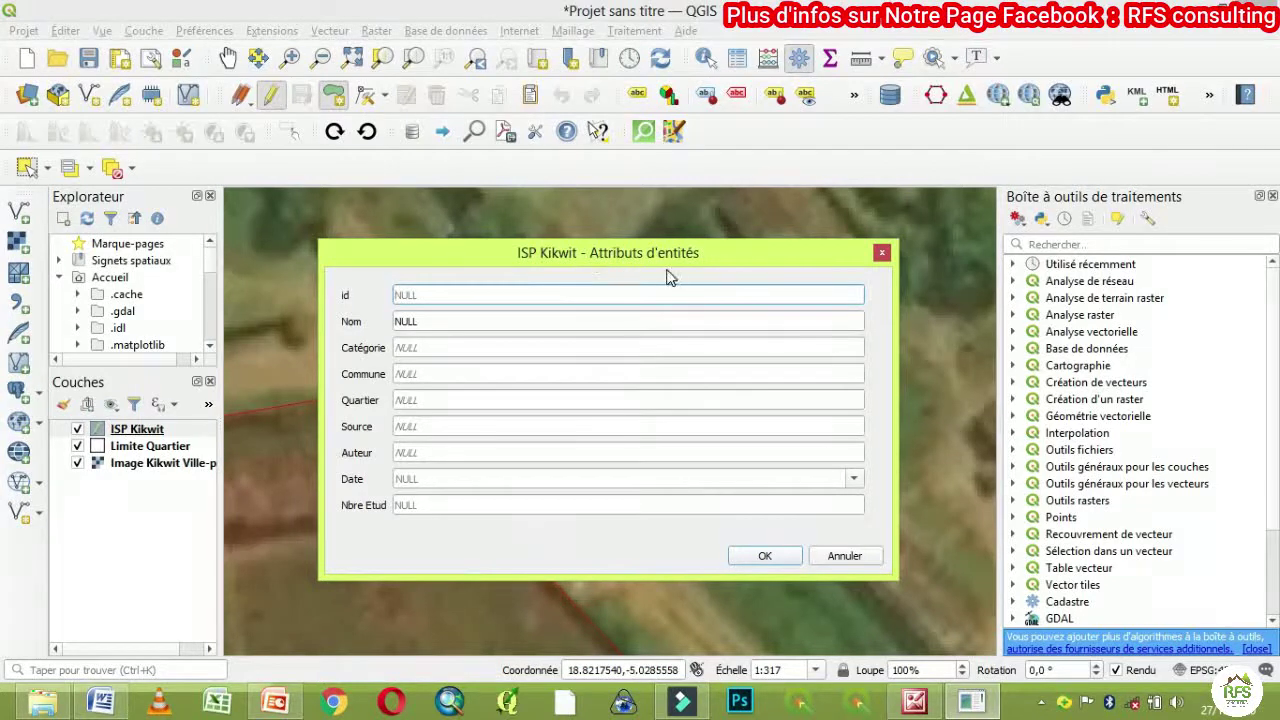
Fill in the polygon's name as "ISP Kikwit (Nouveau Site)", its category as "Institut Supérieur" and its id as 01.
{"action": "double_click", "coordinate": [419, 320]}
{"action": "type", "text": "ISP"}
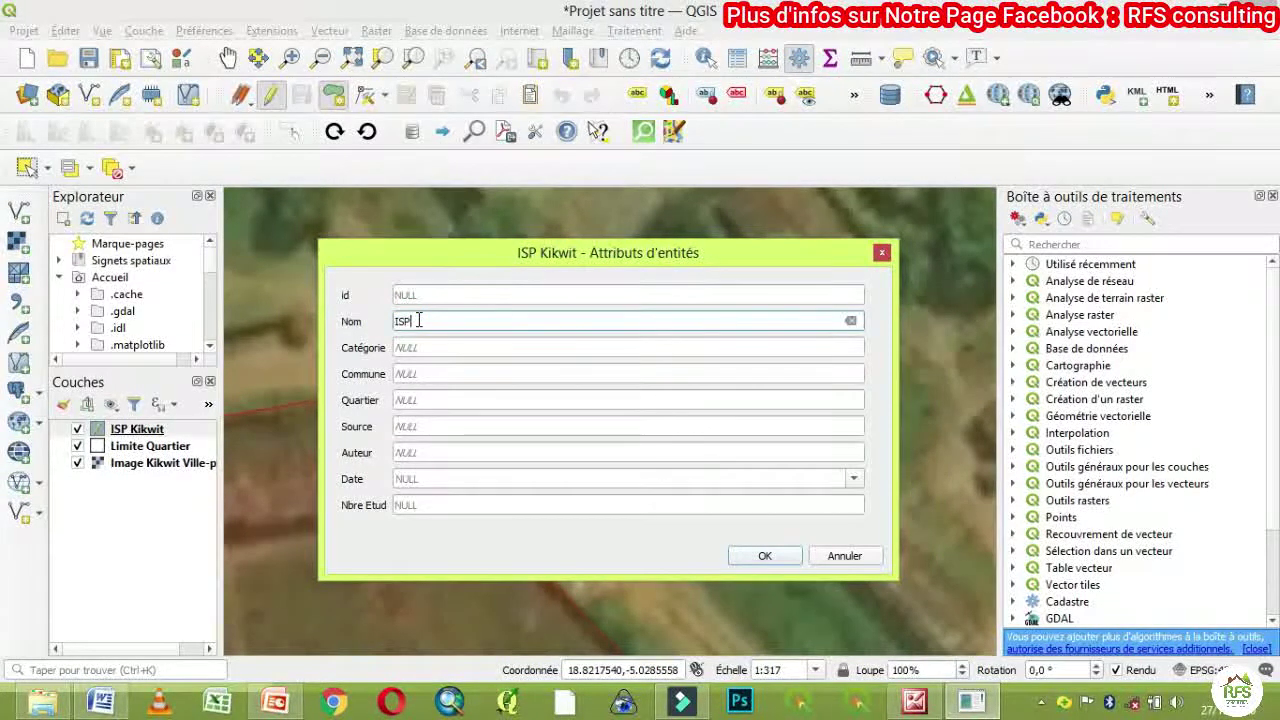
{"action": "type", "text": " Kikwit (Nou"}
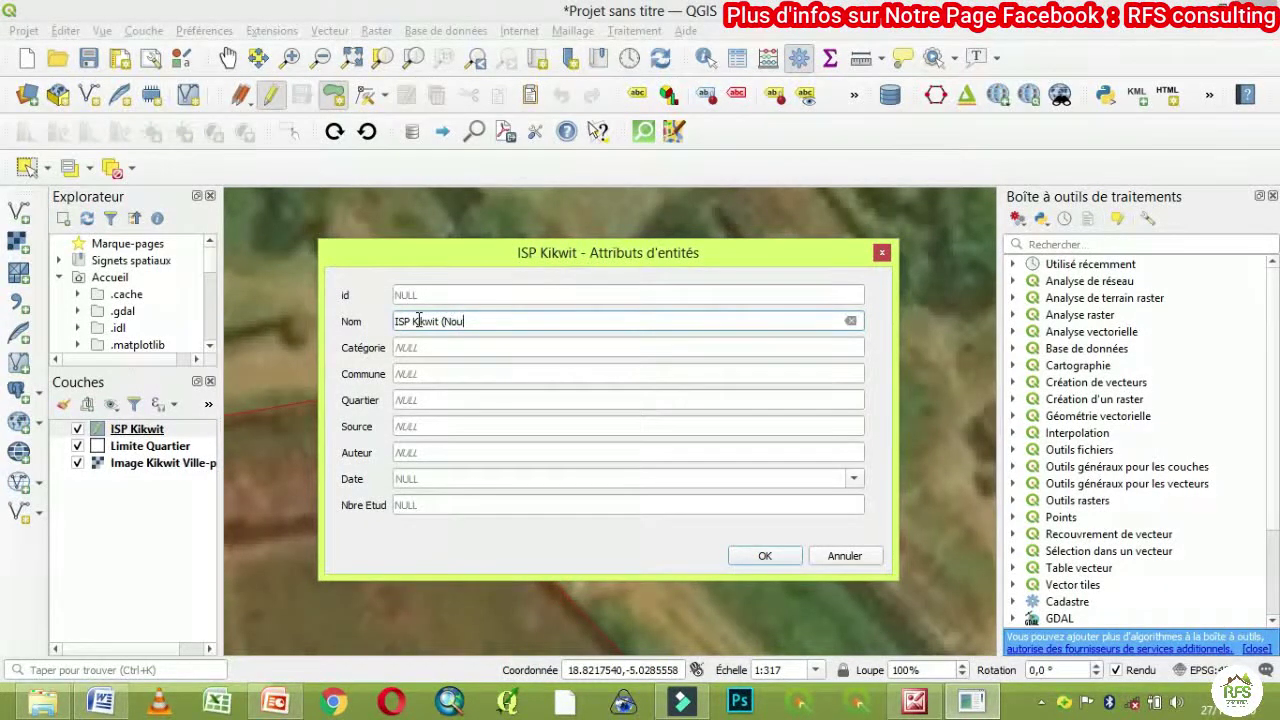
{"action": "type", "text": "veau Site"}
{"action": "left_click", "coordinate": [408, 346]}
{"action": "type", "text": "Ins"}
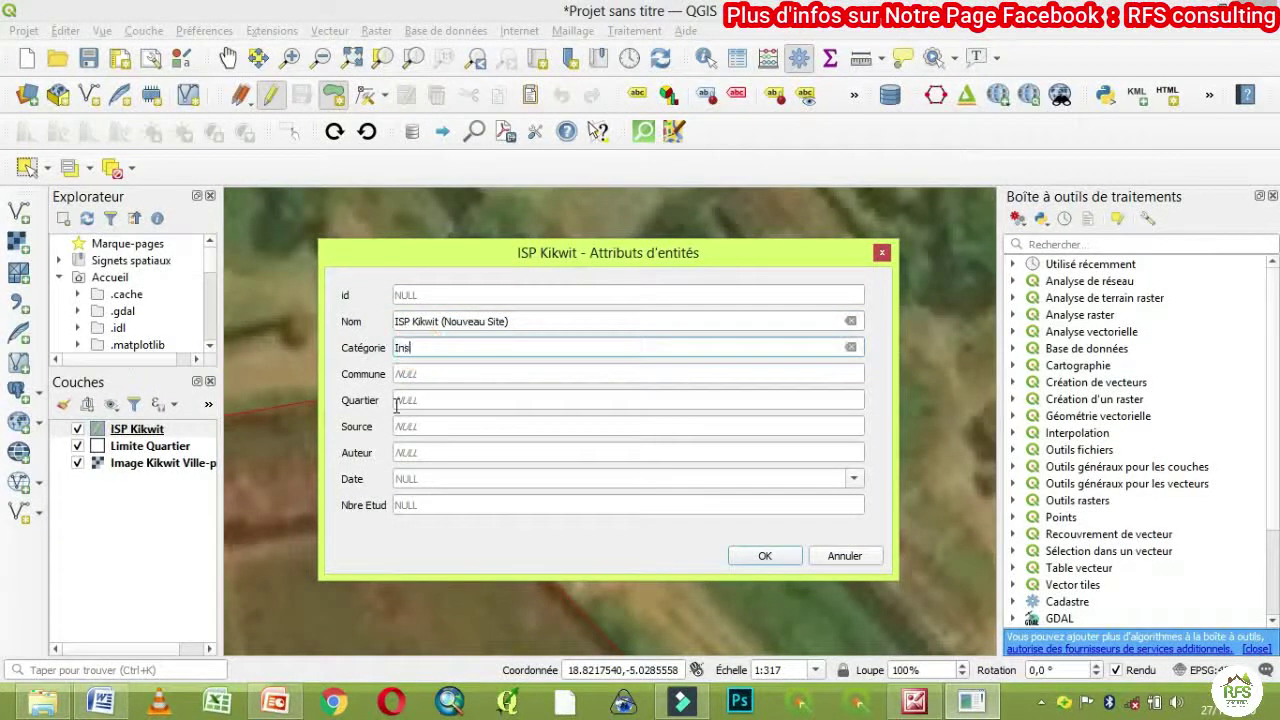
{"action": "type", "text": "titut Supérieur"}
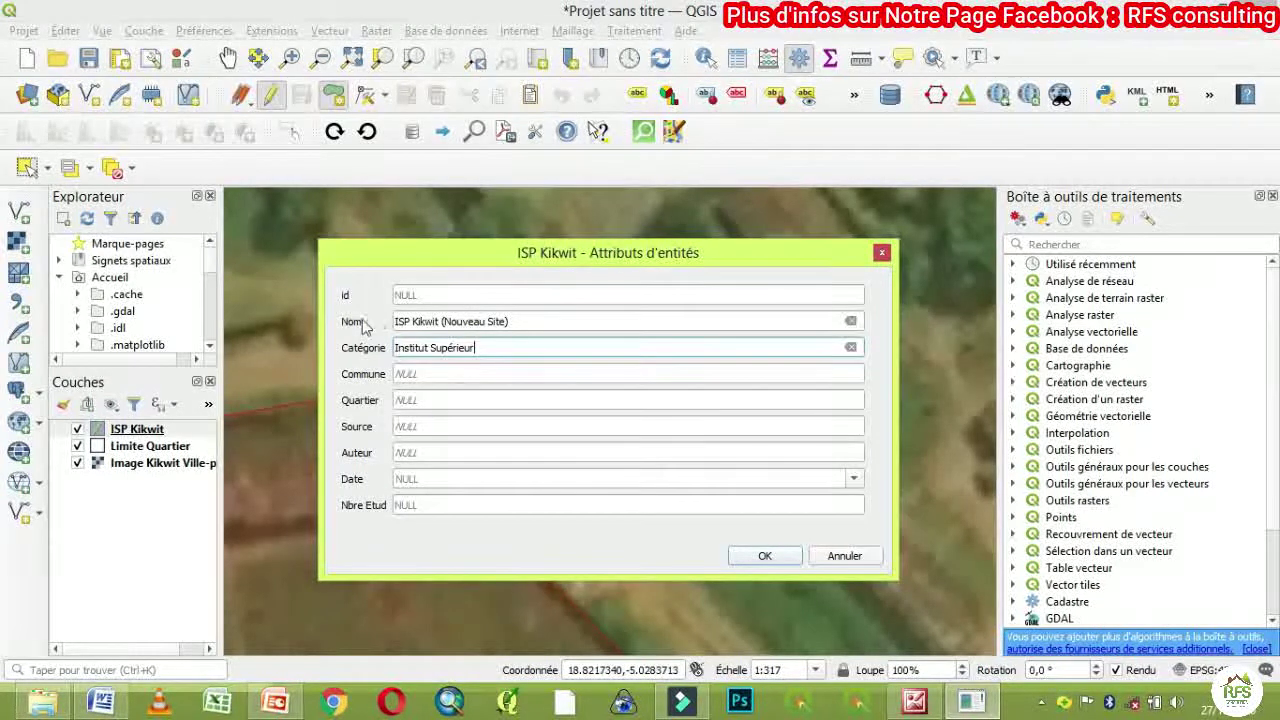
{"action": "left_click", "coordinate": [405, 295]}
{"action": "type", "text": "01"}
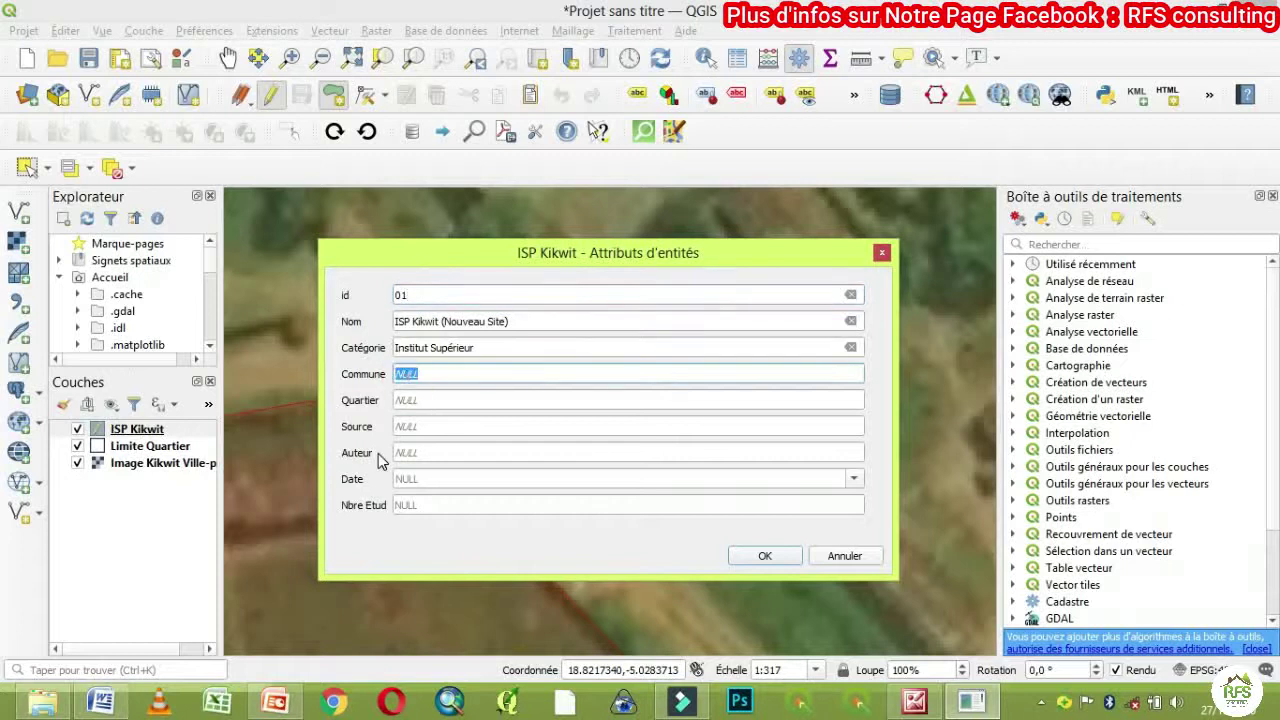
Enter Lukolela as the commune, Lunia as the quartier and Digitalisation as the source.
{"action": "type", "text": "L"}
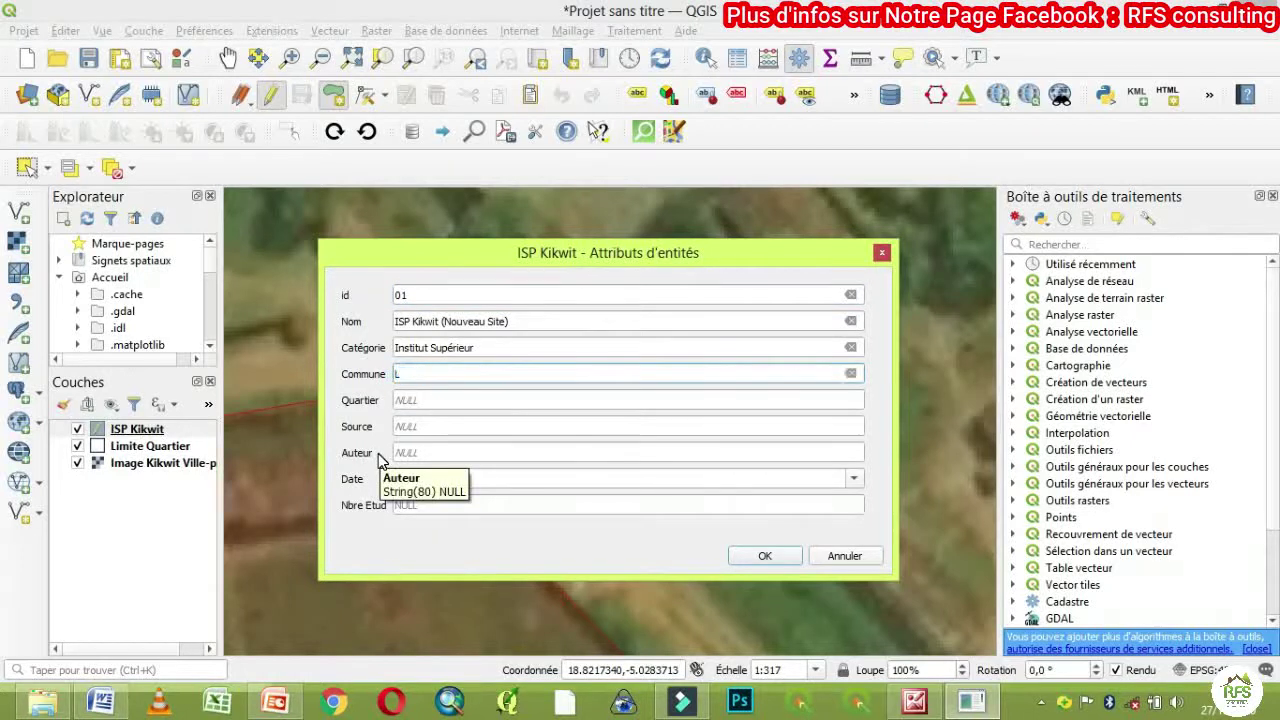
{"action": "type", "text": "ukolela"}
{"action": "left_click", "coordinate": [397, 400]}
{"action": "type", "text": "Lunia"}
{"action": "left_click", "coordinate": [409, 424]}
{"action": "type", "text": "Digitalisation"}
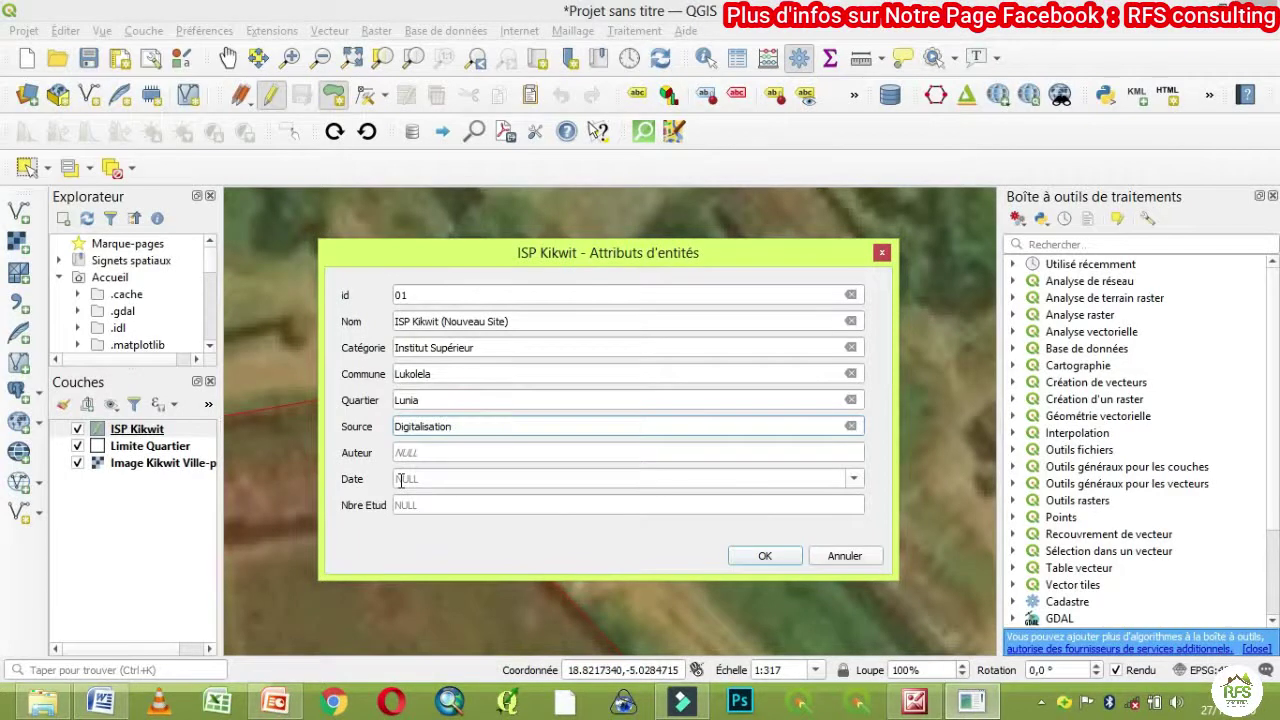
Set the author to "RFS Academia" and the date to 2020-10-27, and accept the feature's attributes.
{"action": "left_click", "coordinate": [410, 453]}
{"action": "type", "text": "RFS"}
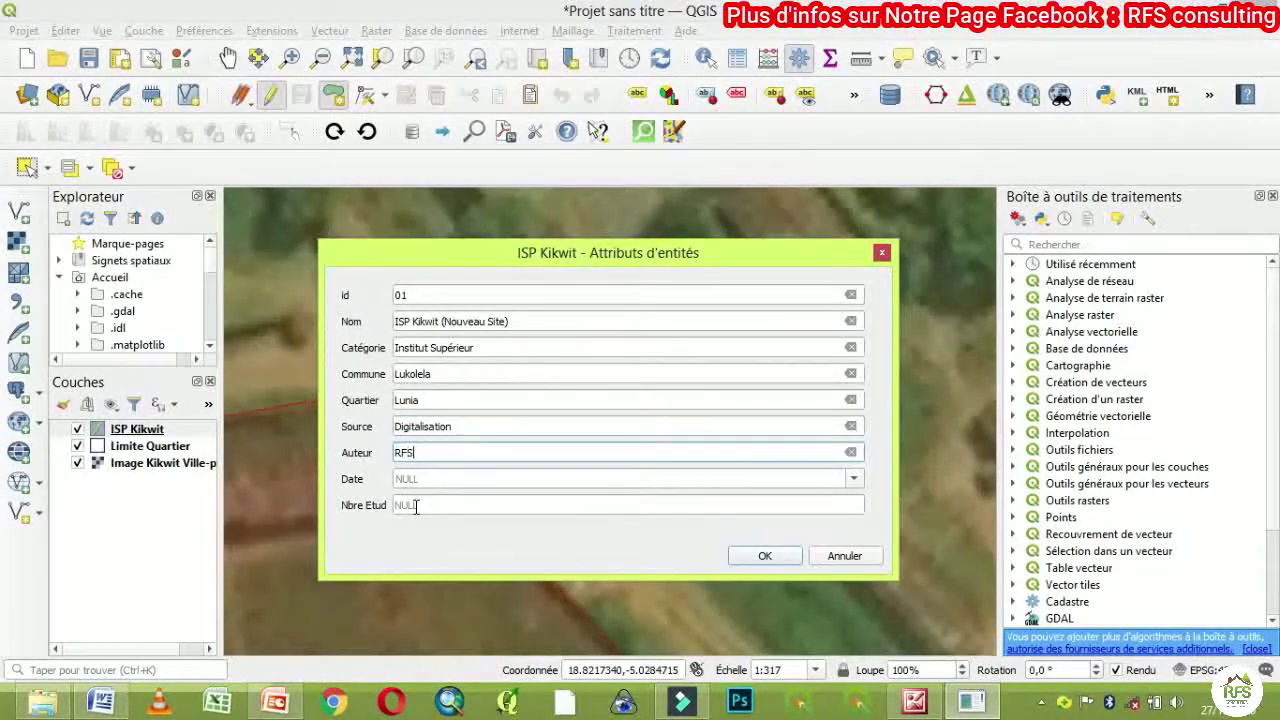
{"action": "type", "text": " Academia"}
{"action": "left_click", "coordinate": [425, 479]}
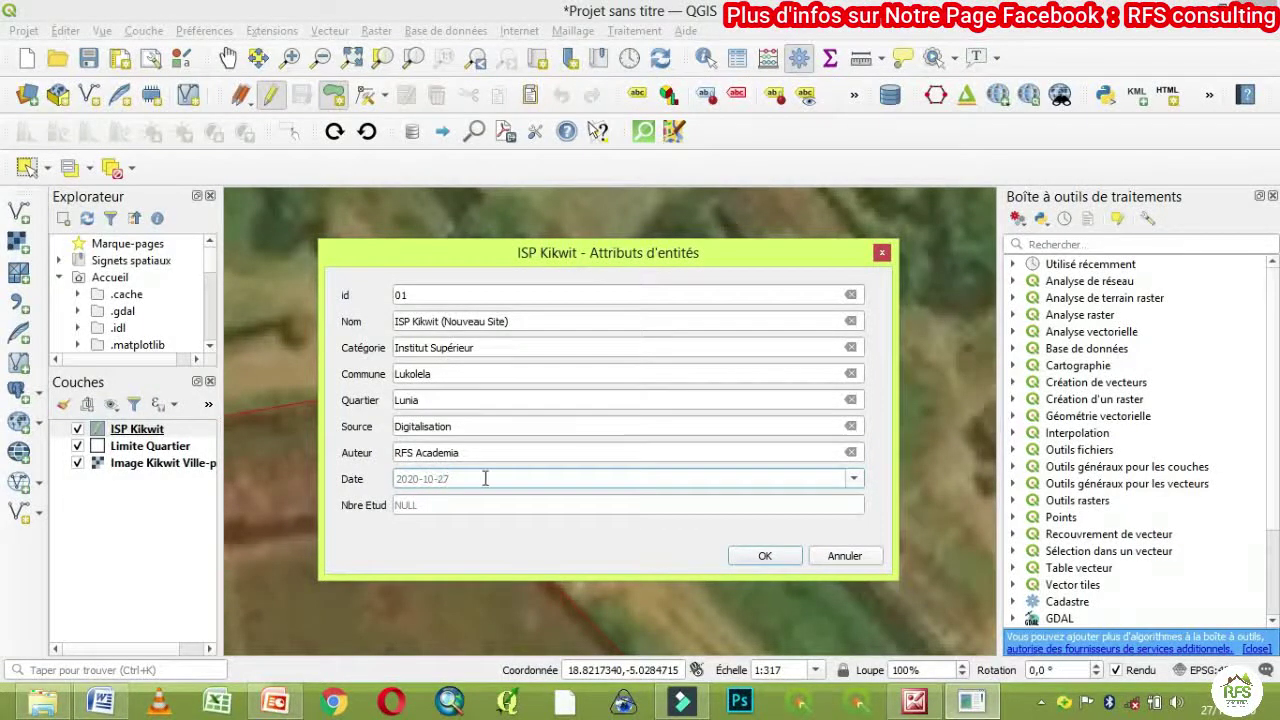
{"action": "left_click", "coordinate": [408, 502]}
{"action": "left_click", "coordinate": [426, 482]}
{"action": "key", "text": "Return"}
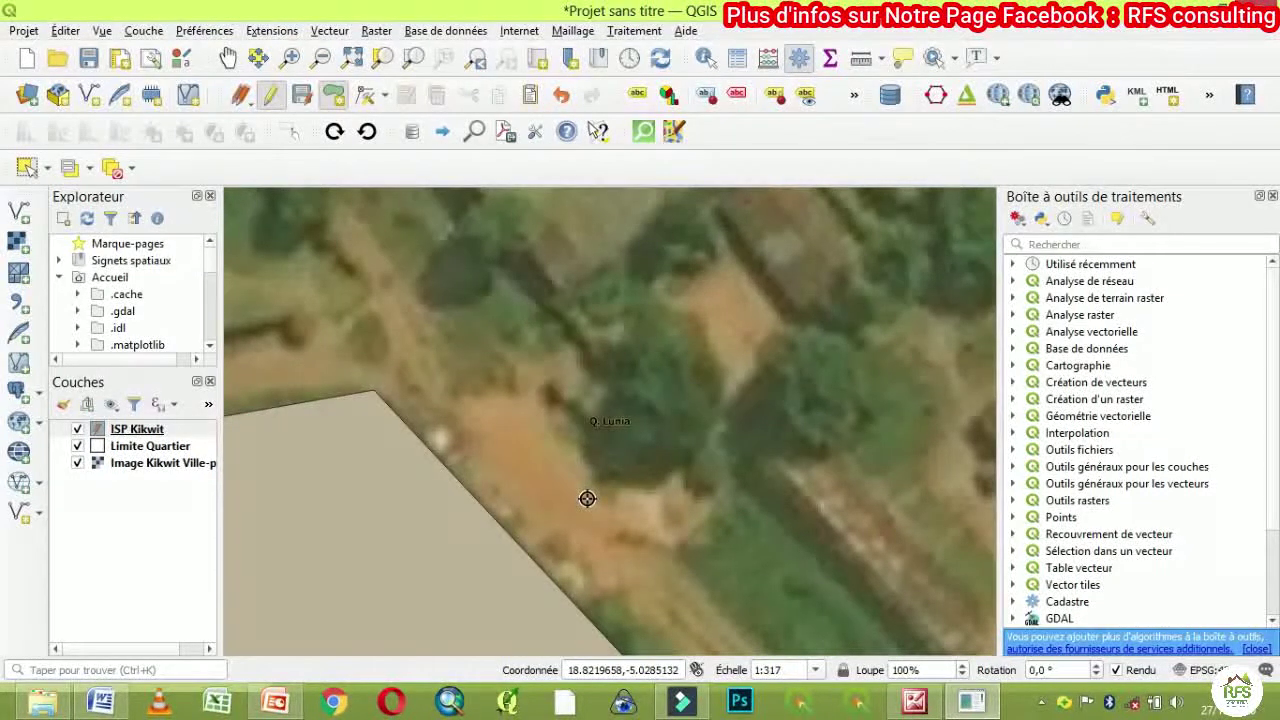
End editing of the ISP Kikwit layer and save its changes.
{"action": "left_click", "coordinate": [228, 57]}
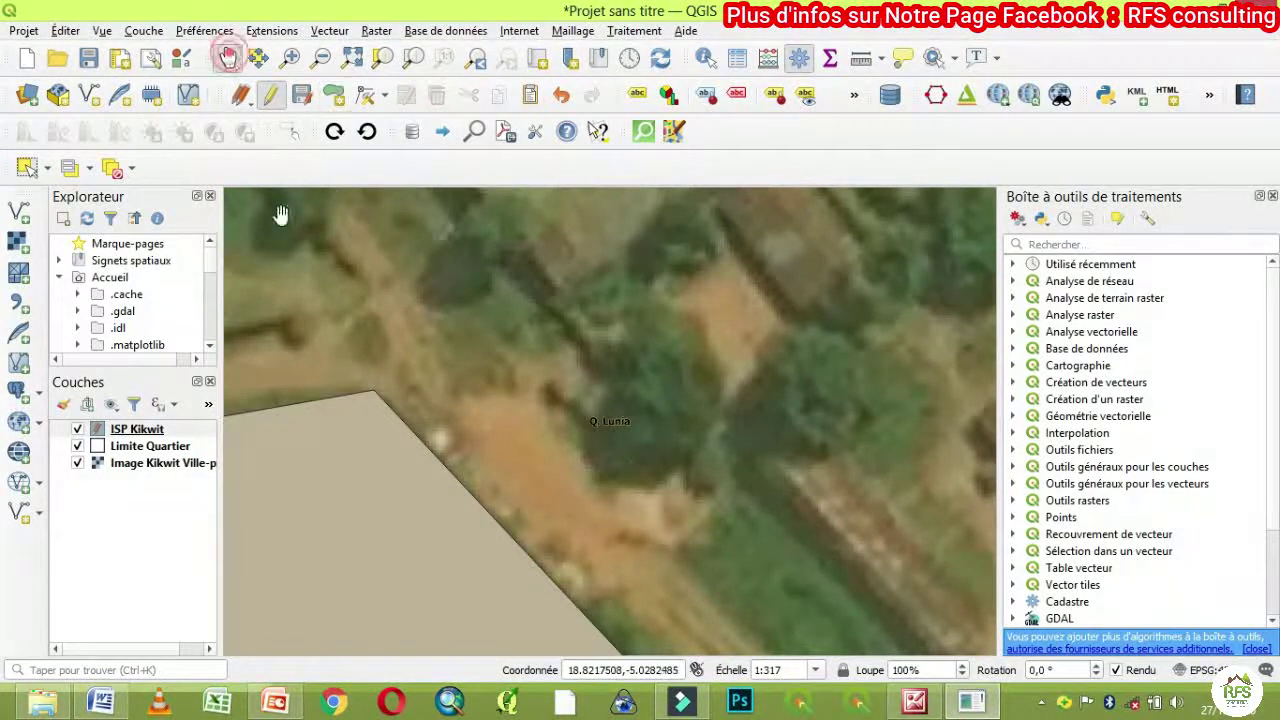
{"action": "scroll", "coordinate": [406, 392], "scroll_direction": "down", "scroll_amount": 4}
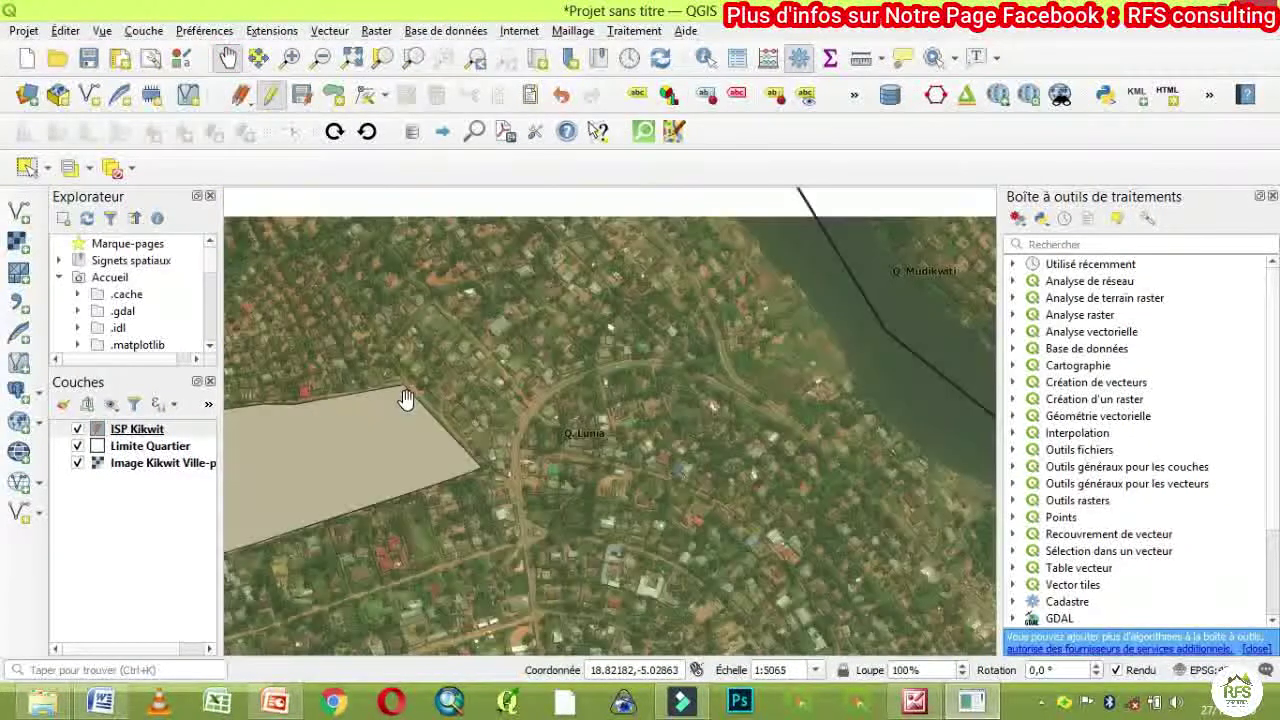
{"action": "left_click_drag", "start_coordinate": [429, 429], "coordinate": [686, 366]}
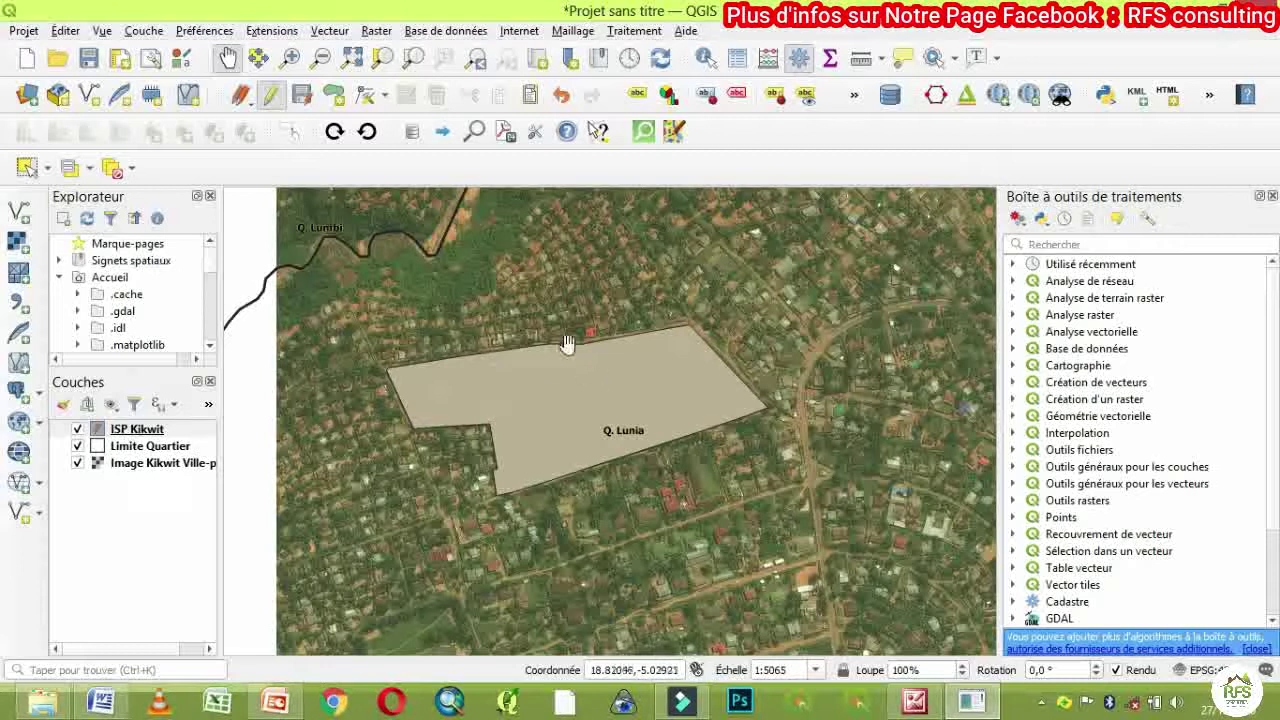
{"action": "left_click_drag", "start_coordinate": [547, 362], "coordinate": [640, 340]}
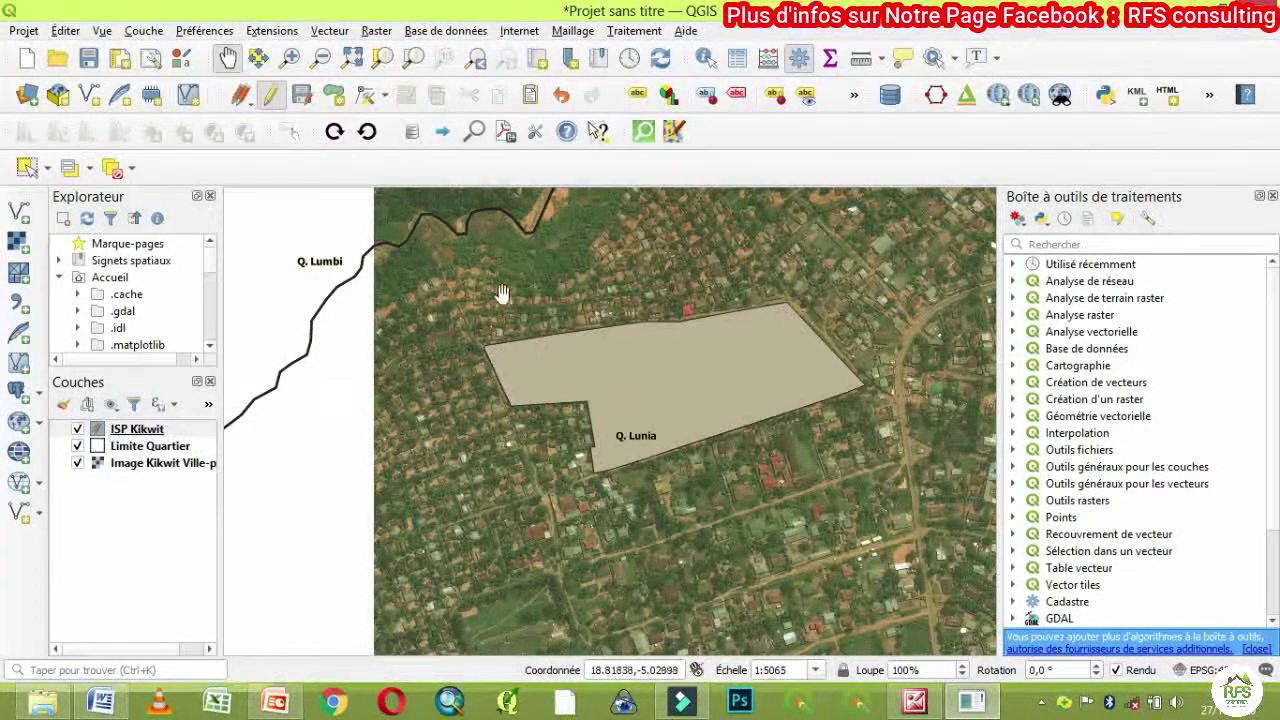
{"action": "left_click", "coordinate": [271, 95]}
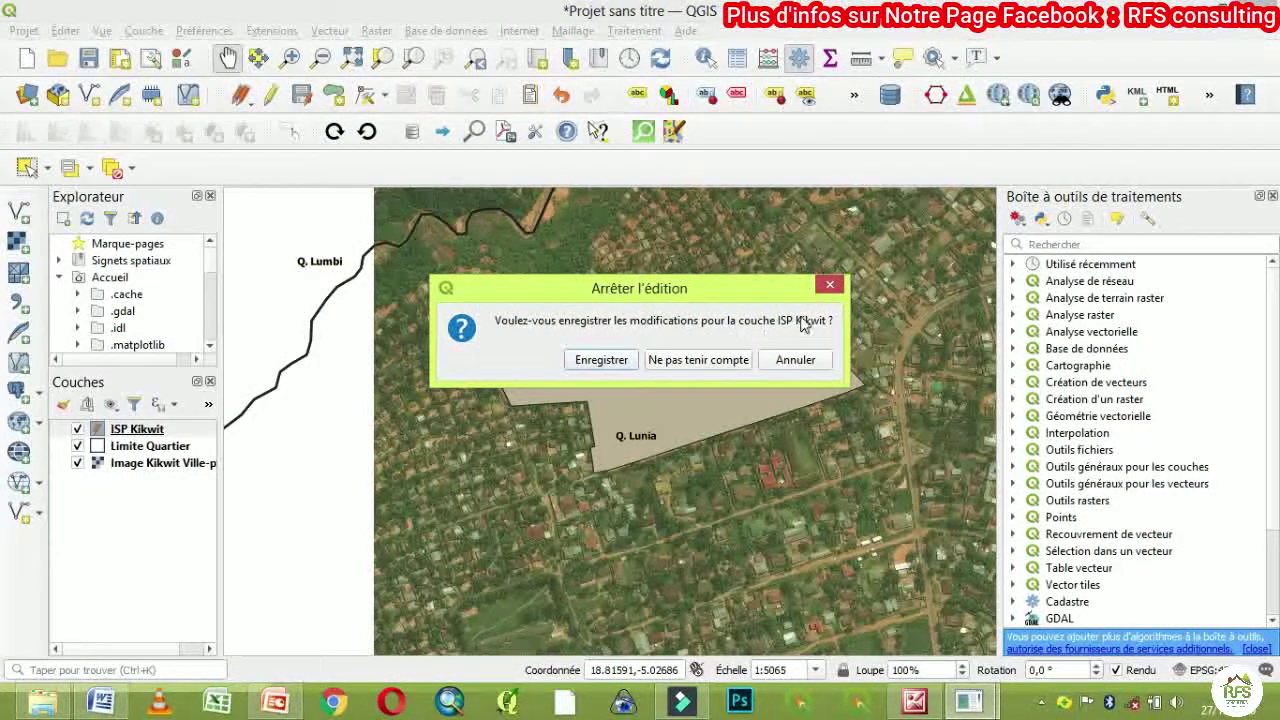
{"action": "left_click", "coordinate": [593, 362]}
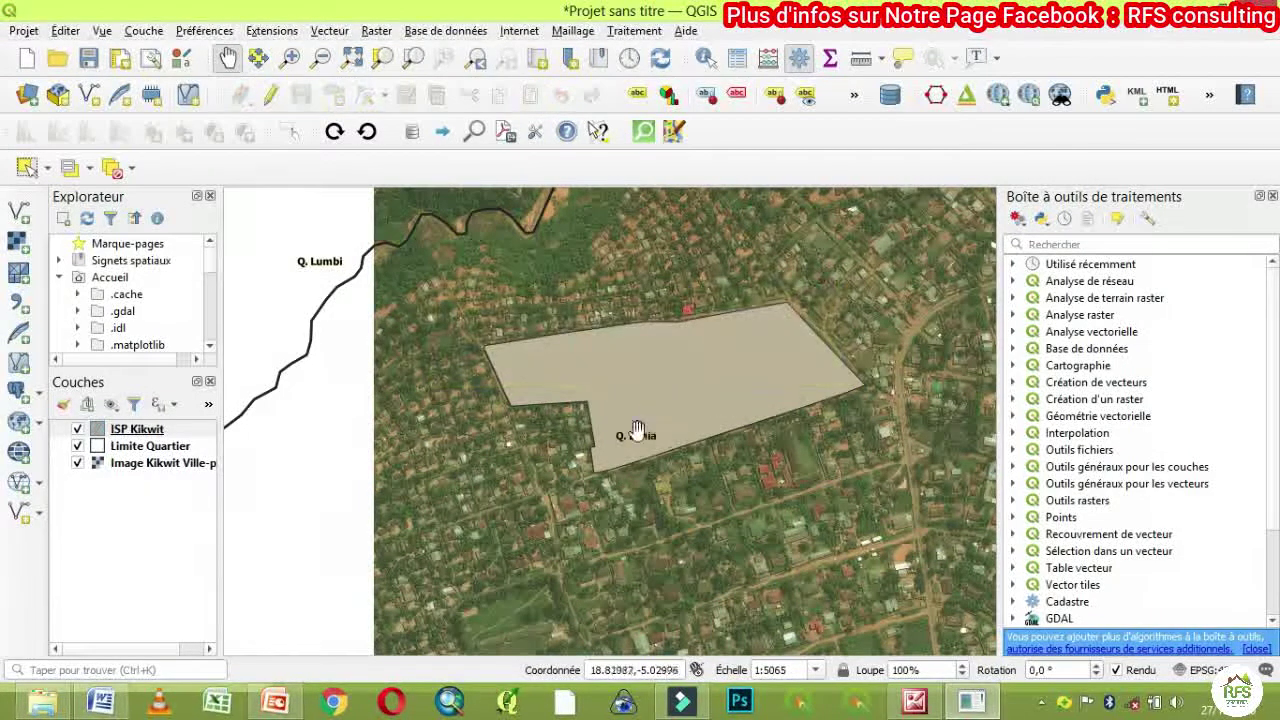
Give the simple fill of the ISP Kikwit layer a transparent fill colour.
{"action": "left_click_drag", "start_coordinate": [591, 380], "coordinate": [474, 394]}
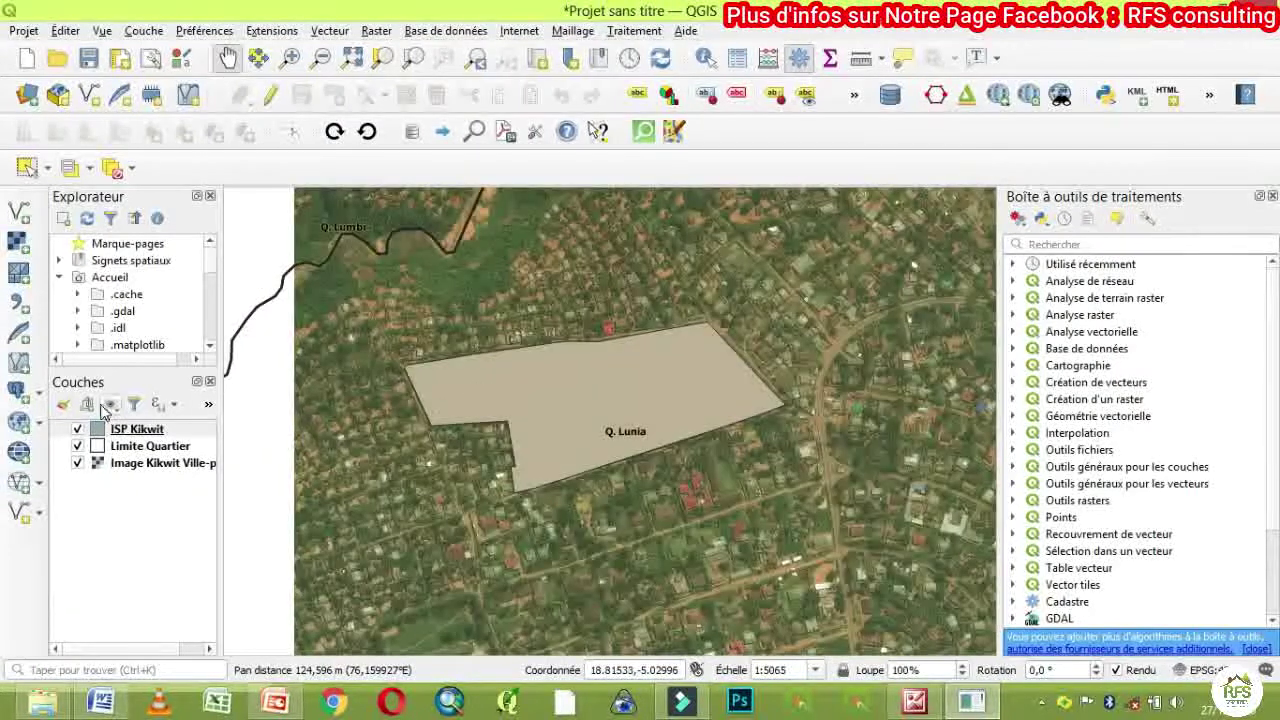
{"action": "left_click", "coordinate": [78, 445]}
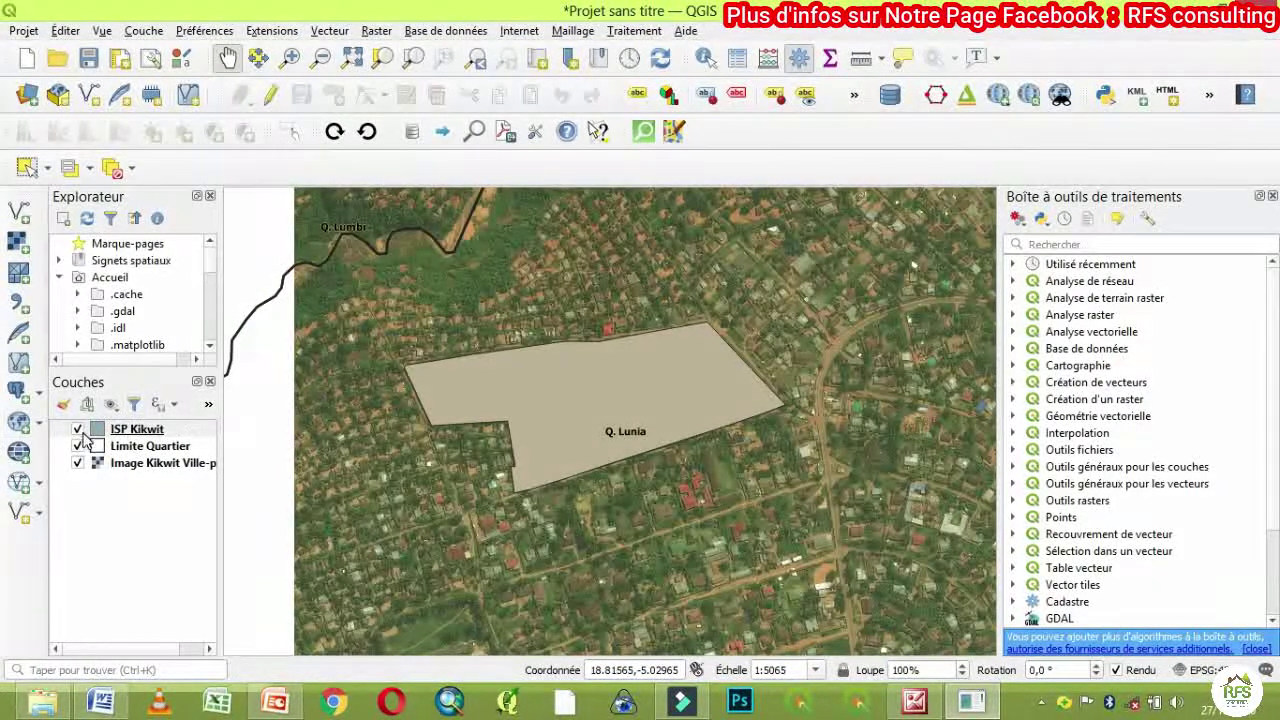
{"action": "left_click", "coordinate": [130, 430]}
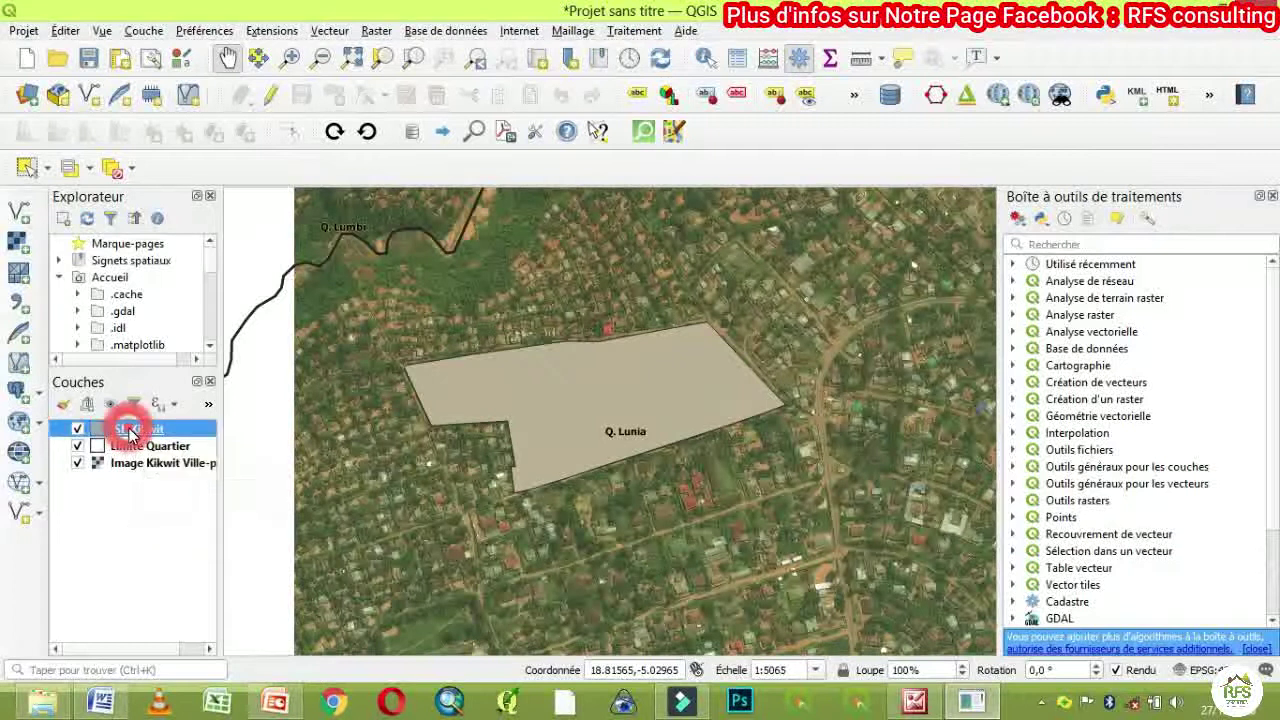
{"action": "double_click", "coordinate": [130, 430]}
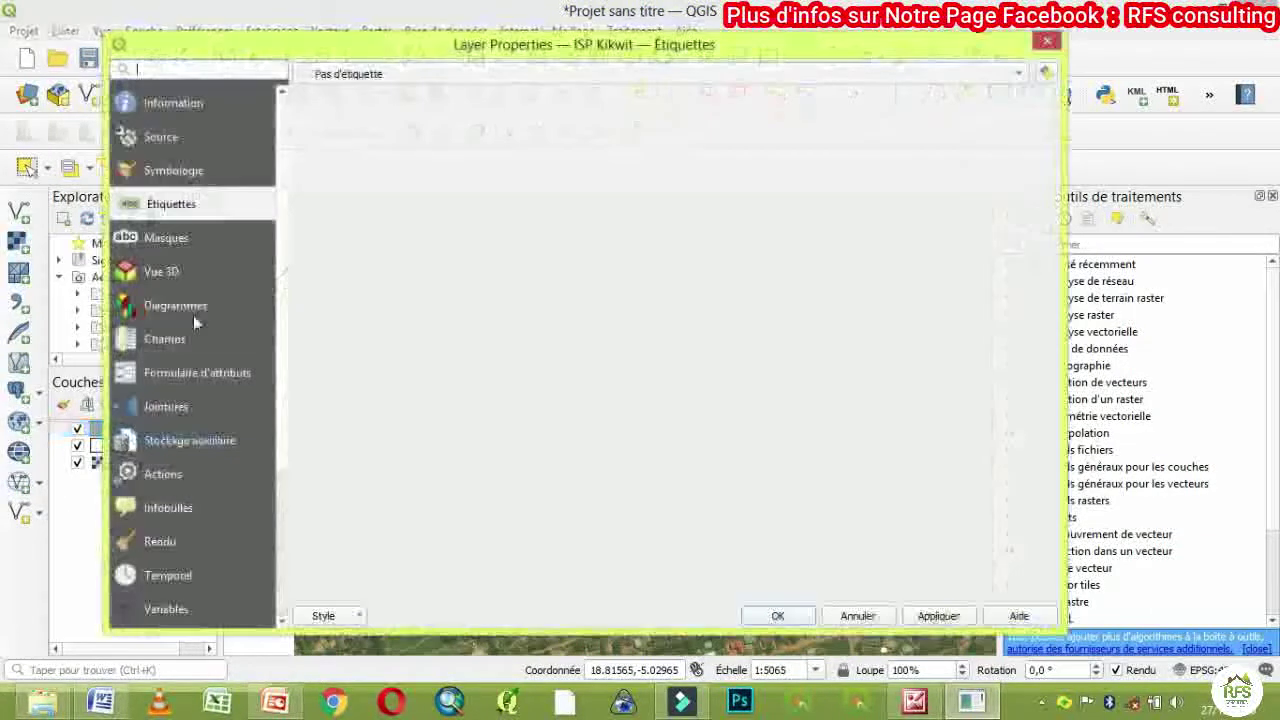
{"action": "left_click", "coordinate": [183, 174]}
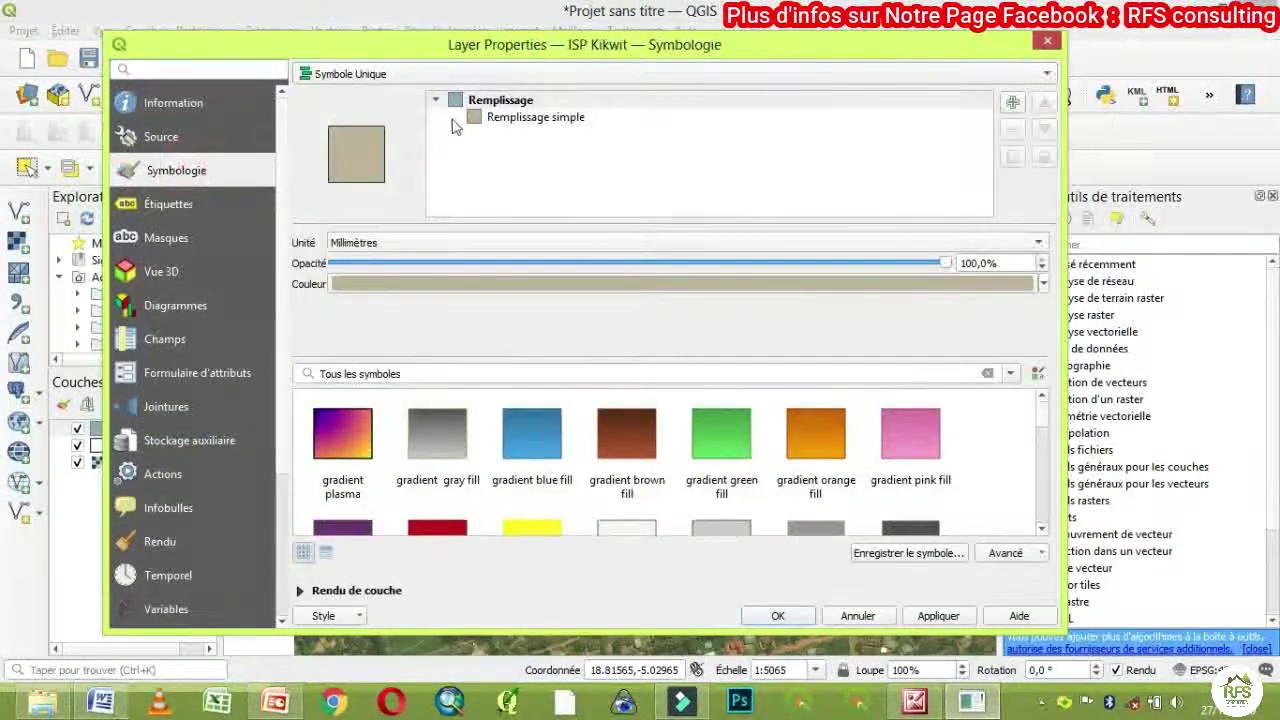
{"action": "left_click", "coordinate": [485, 122]}
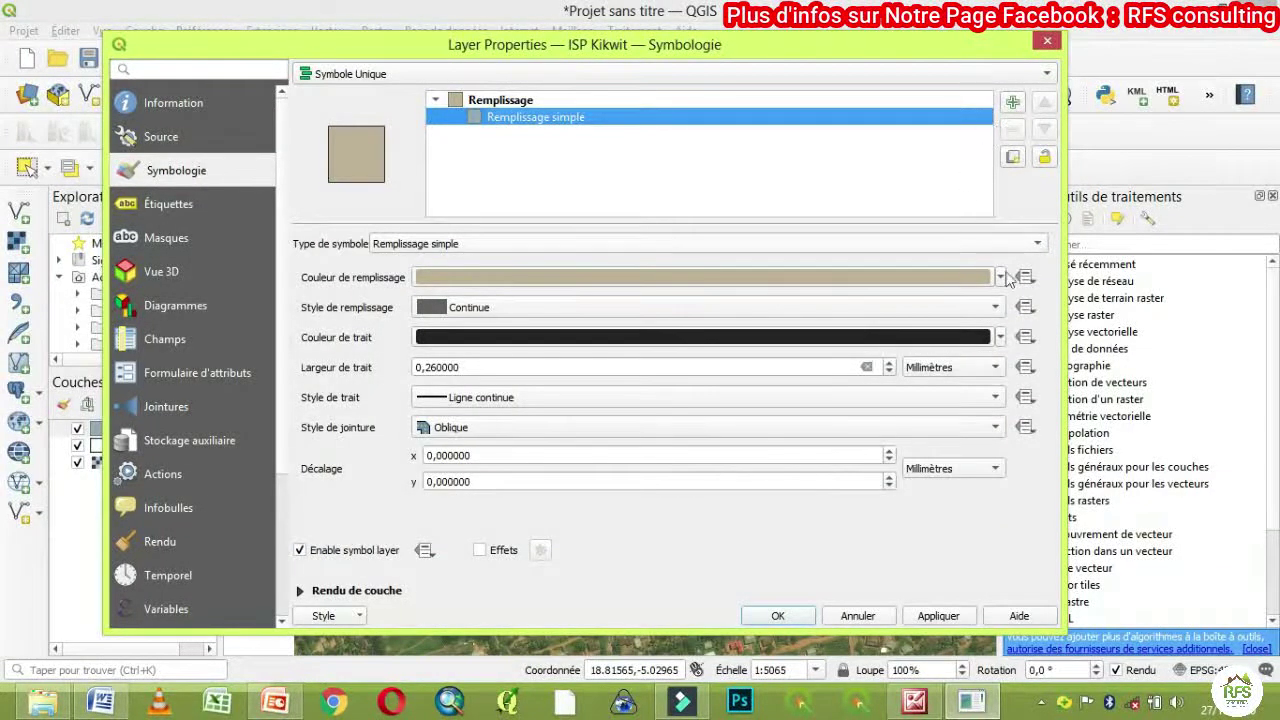
{"action": "left_click", "coordinate": [1000, 278]}
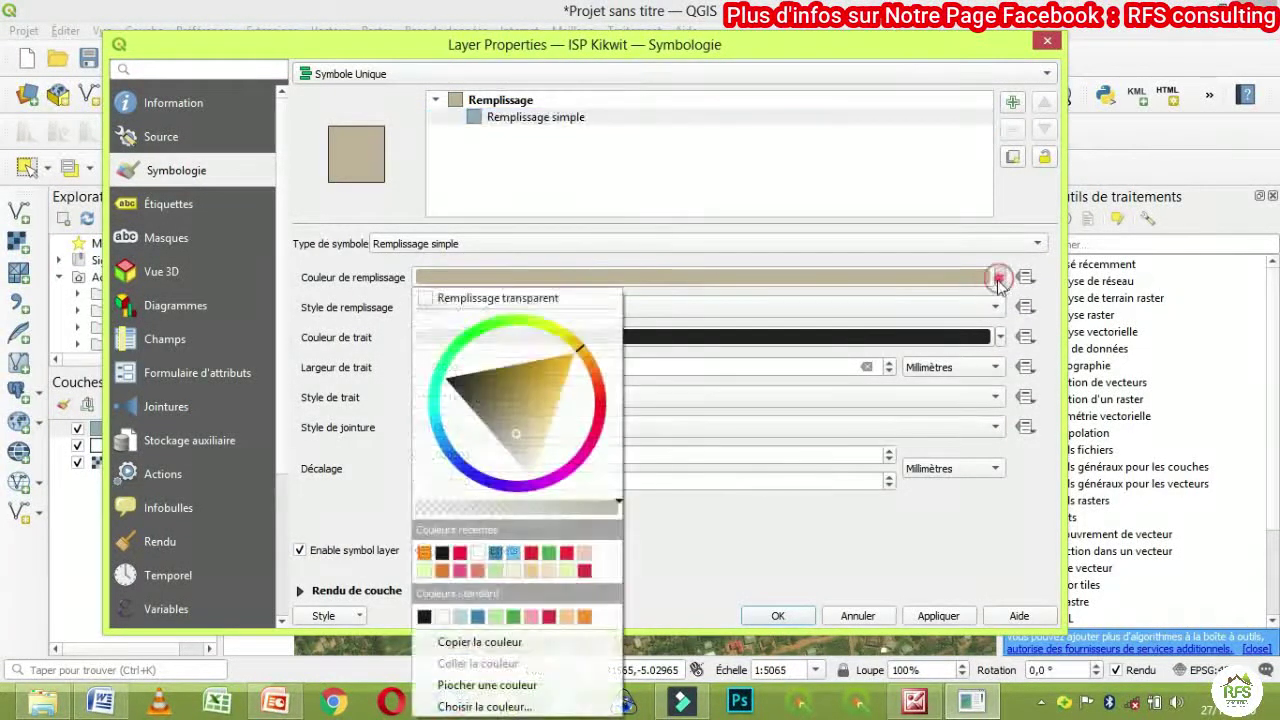
{"action": "left_click", "coordinate": [574, 297]}
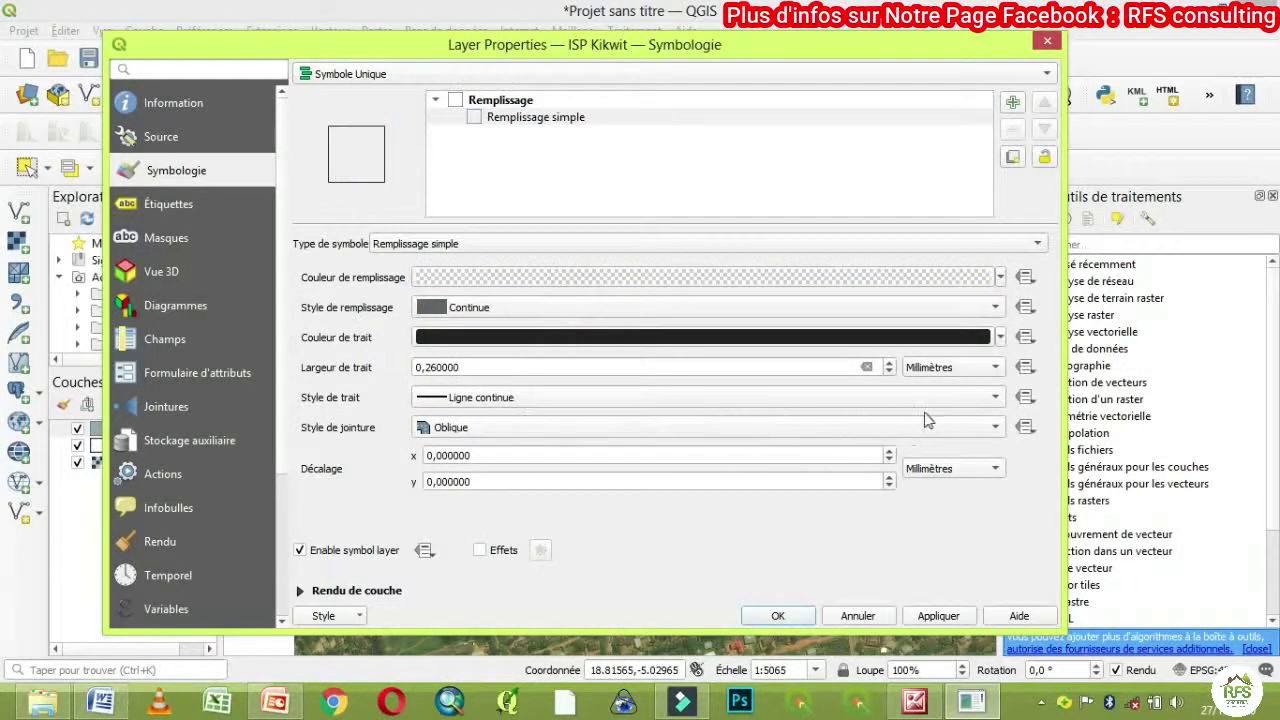
Set the layer's outline width to 0.66 mm and its stroke colour to red.
{"action": "left_click", "coordinate": [890, 364]}
{"action": "left_click", "coordinate": [890, 364]}
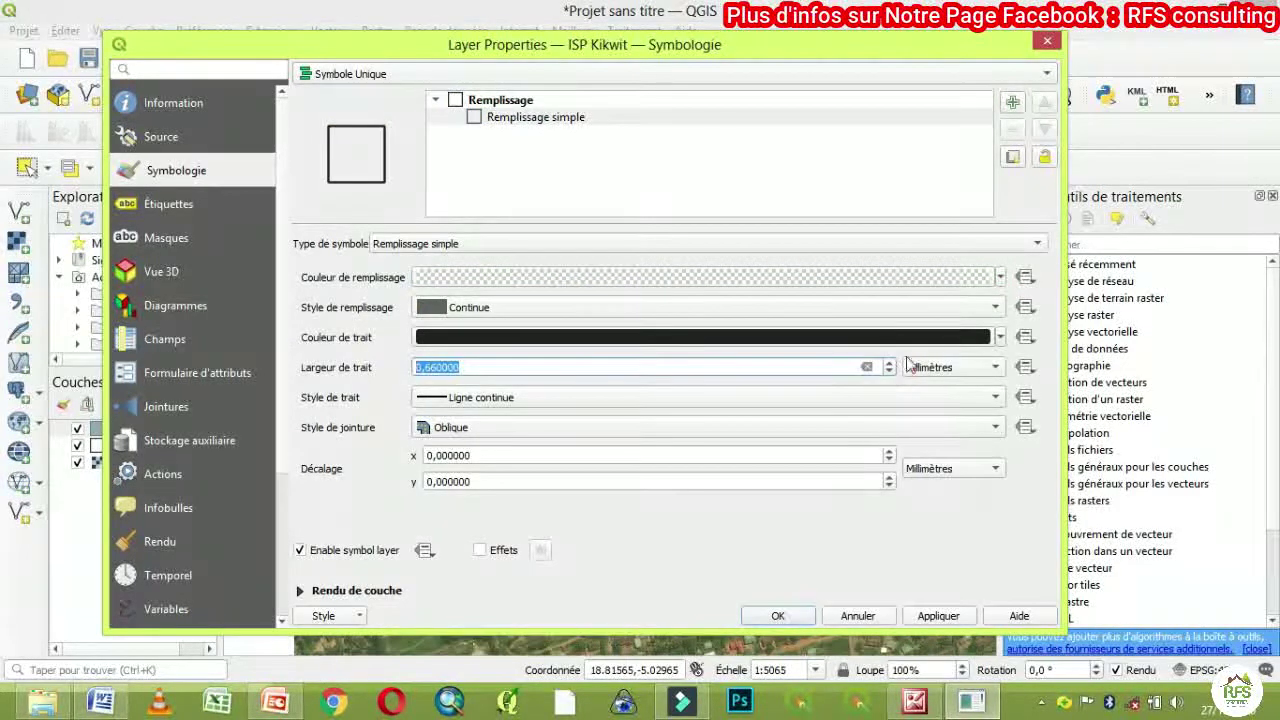
{"action": "left_click", "coordinate": [1000, 338]}
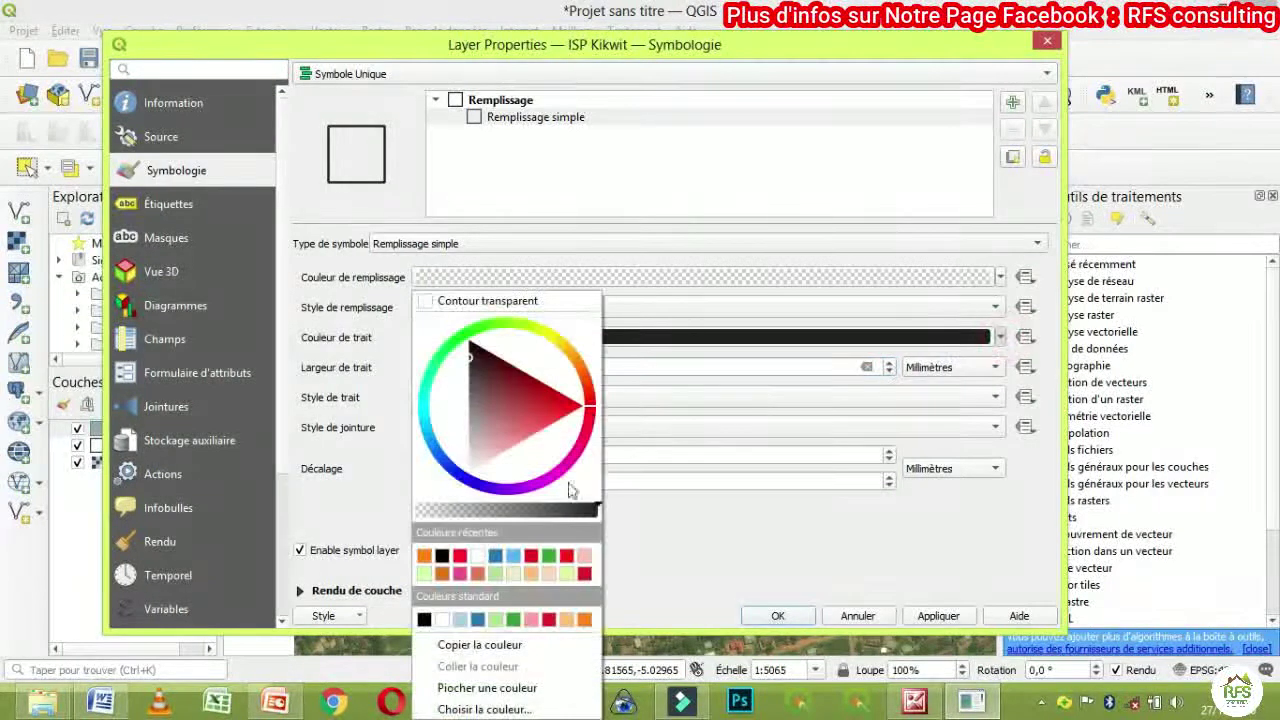
{"action": "left_click", "coordinate": [563, 553]}
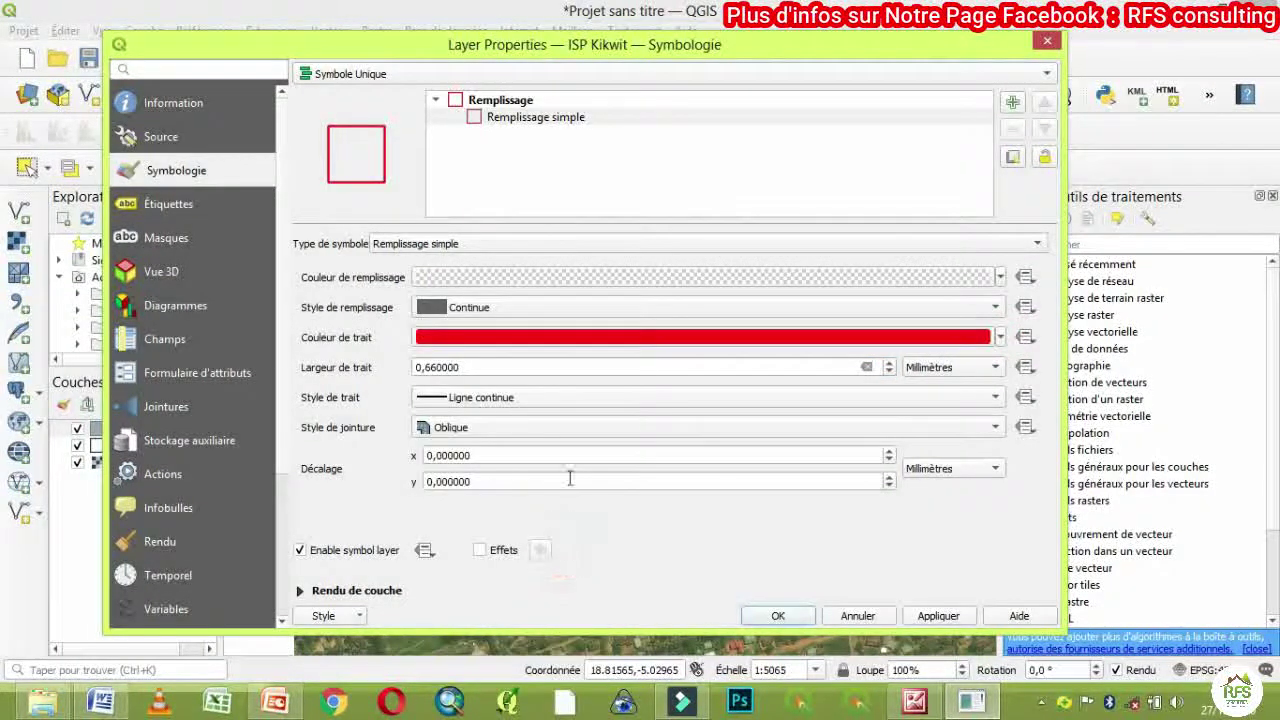
Turn on simple labels for the ISP Kikwit layer using the Nom field.
{"action": "left_click", "coordinate": [165, 204]}
{"action": "left_click", "coordinate": [310, 80]}
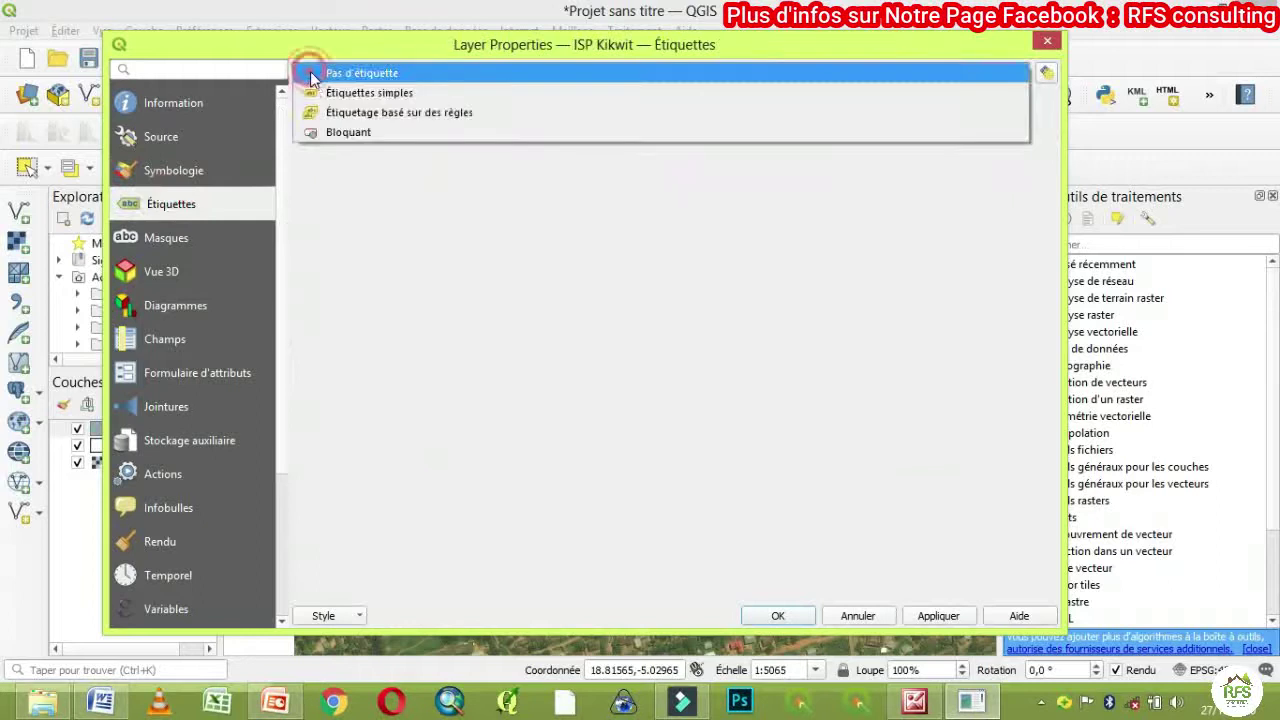
{"action": "left_click", "coordinate": [325, 93]}
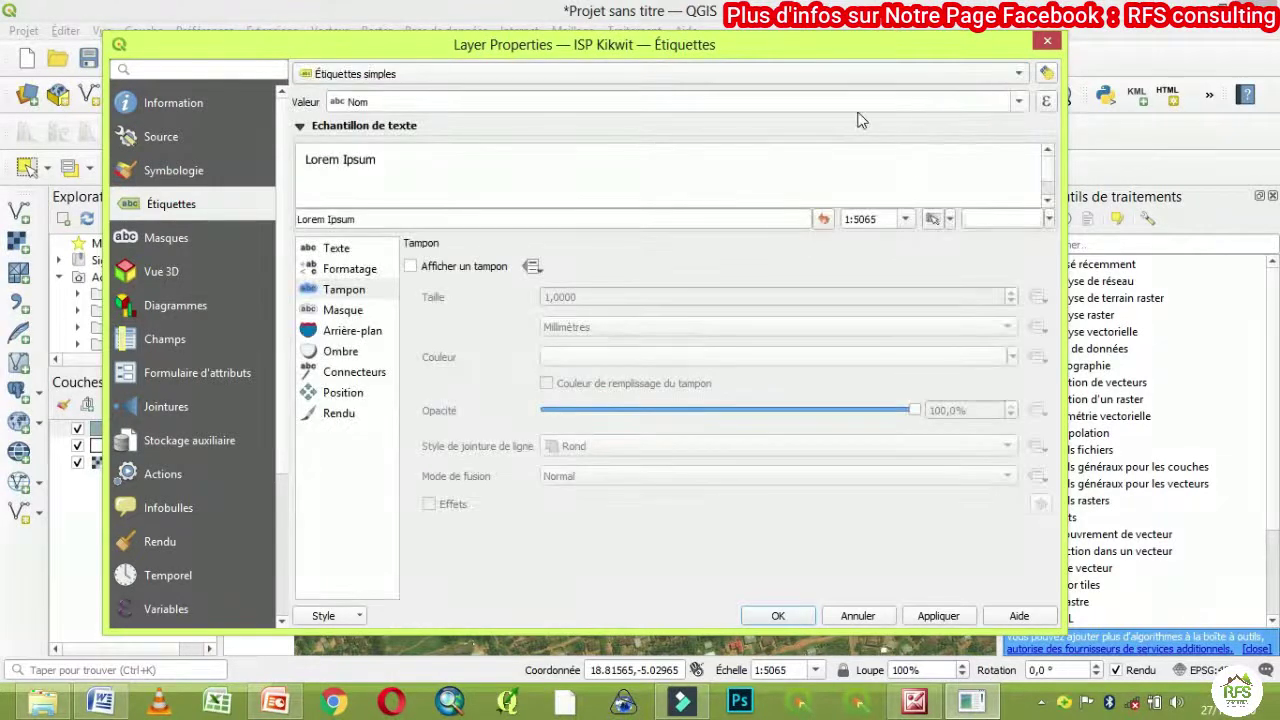
Format the label text in red with the Gras style and apply the layer properties.
{"action": "left_click", "coordinate": [340, 249]}
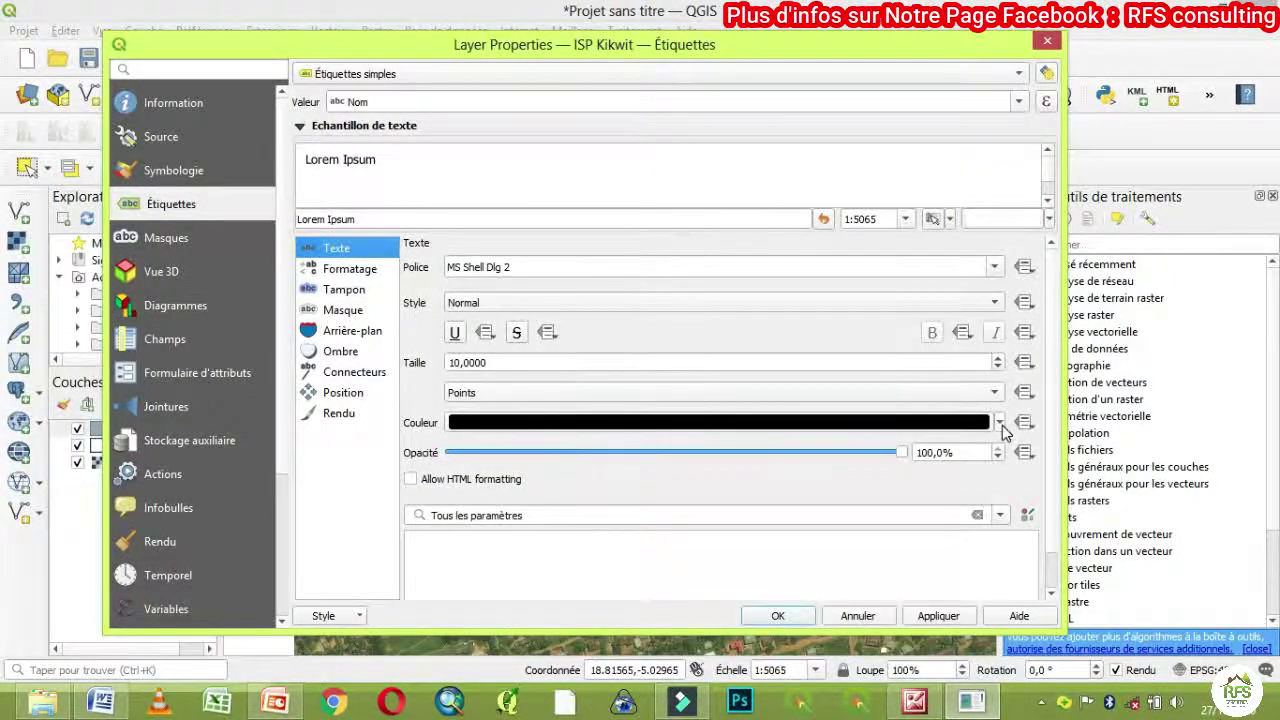
{"action": "left_click", "coordinate": [999, 422]}
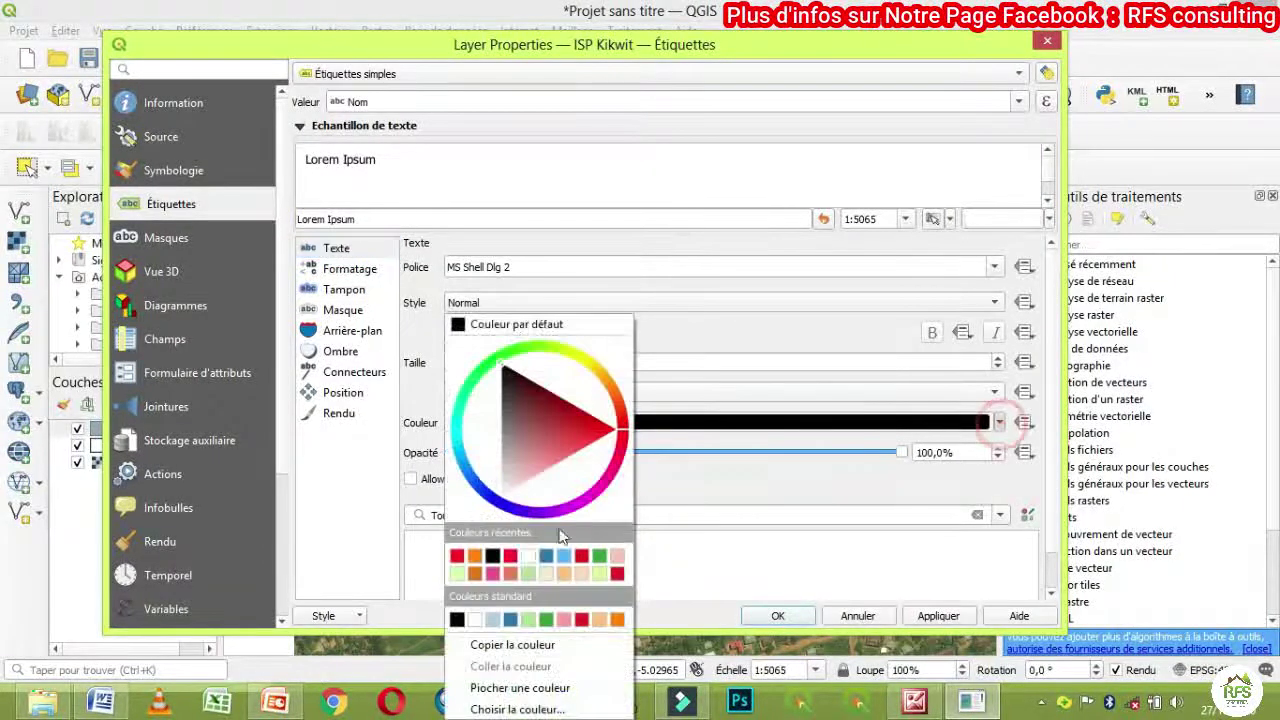
{"action": "left_click", "coordinate": [456, 558]}
{"action": "left_click", "coordinate": [517, 302]}
{"action": "left_click", "coordinate": [510, 327]}
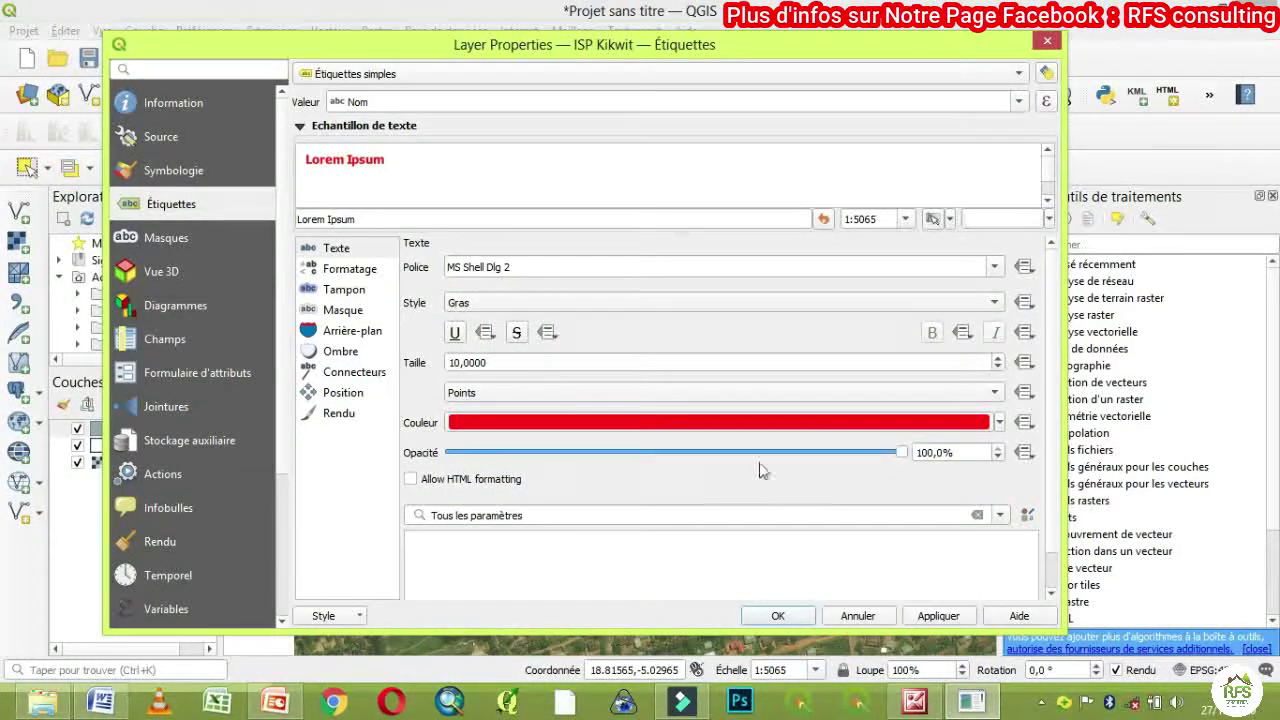
{"action": "left_click", "coordinate": [955, 615]}
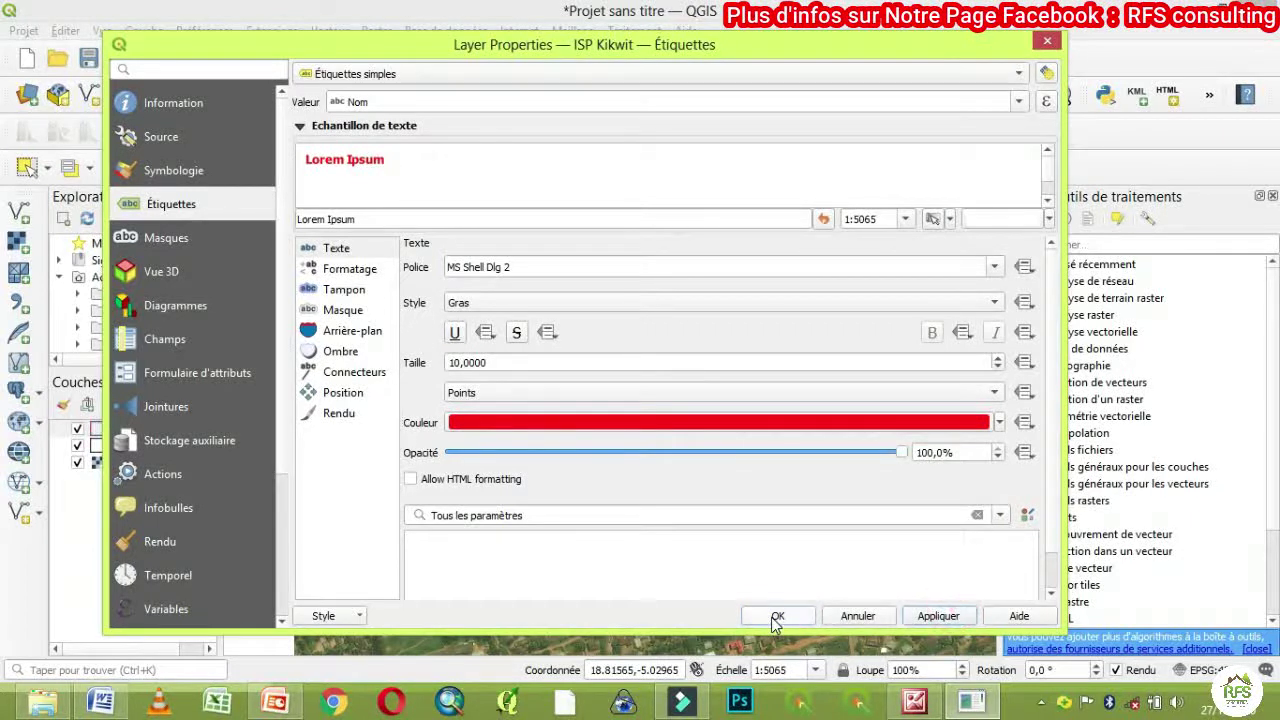
{"action": "left_click", "coordinate": [775, 615]}
Inspect the school grounds' outline and label on the map against the satellite image.
{"action": "scroll", "coordinate": [655, 430], "scroll_direction": "up", "scroll_amount": 1}
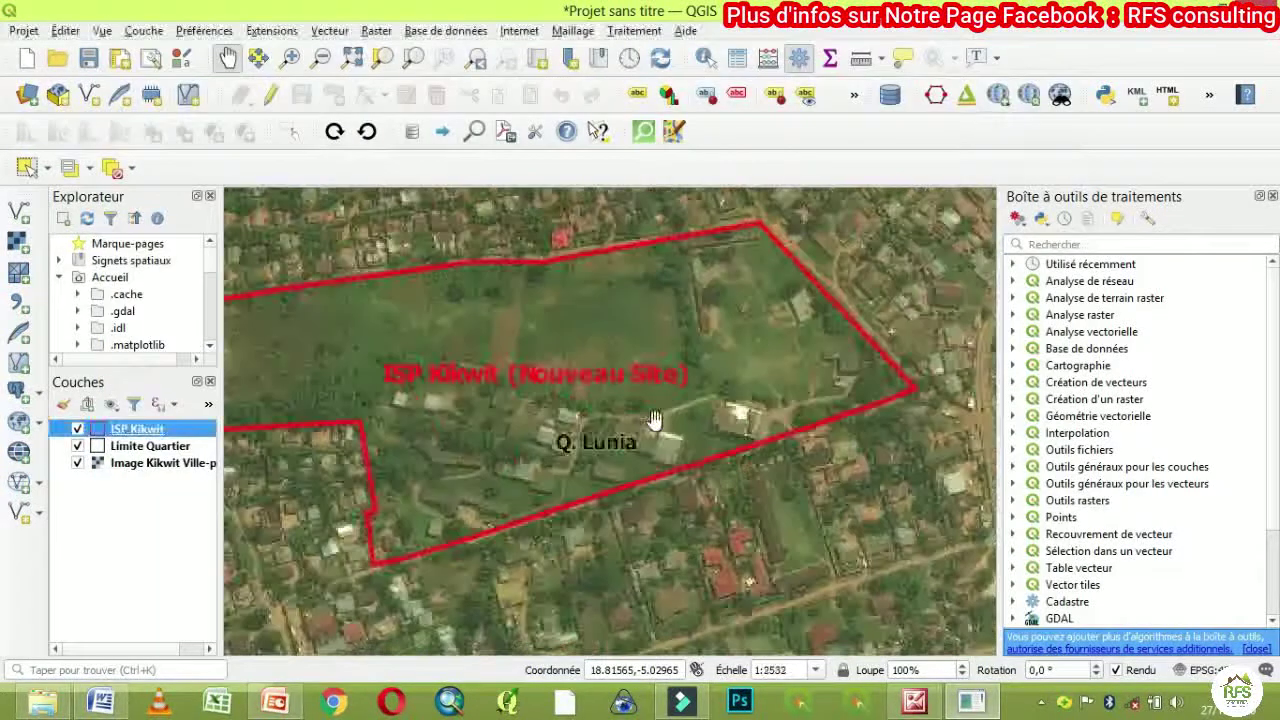
{"action": "left_click_drag", "start_coordinate": [629, 405], "coordinate": [709, 445]}
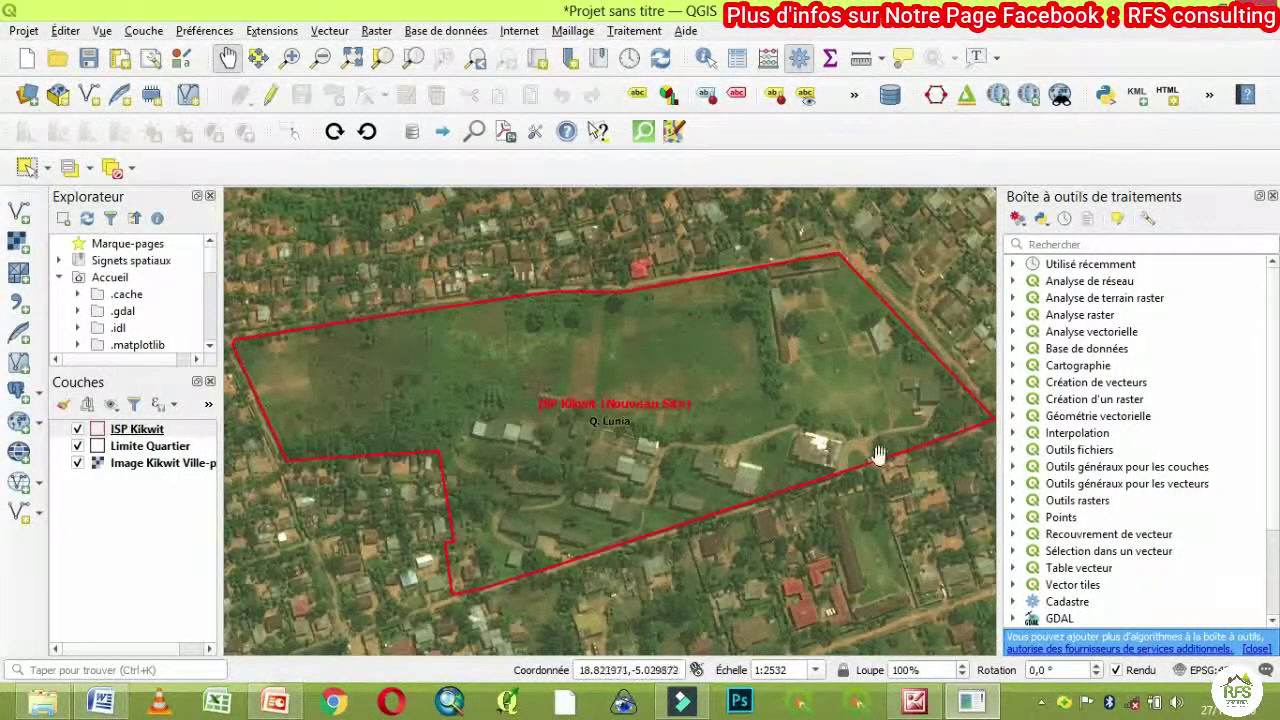
{"action": "scroll", "coordinate": [533, 497], "scroll_direction": "down", "scroll_amount": 1}
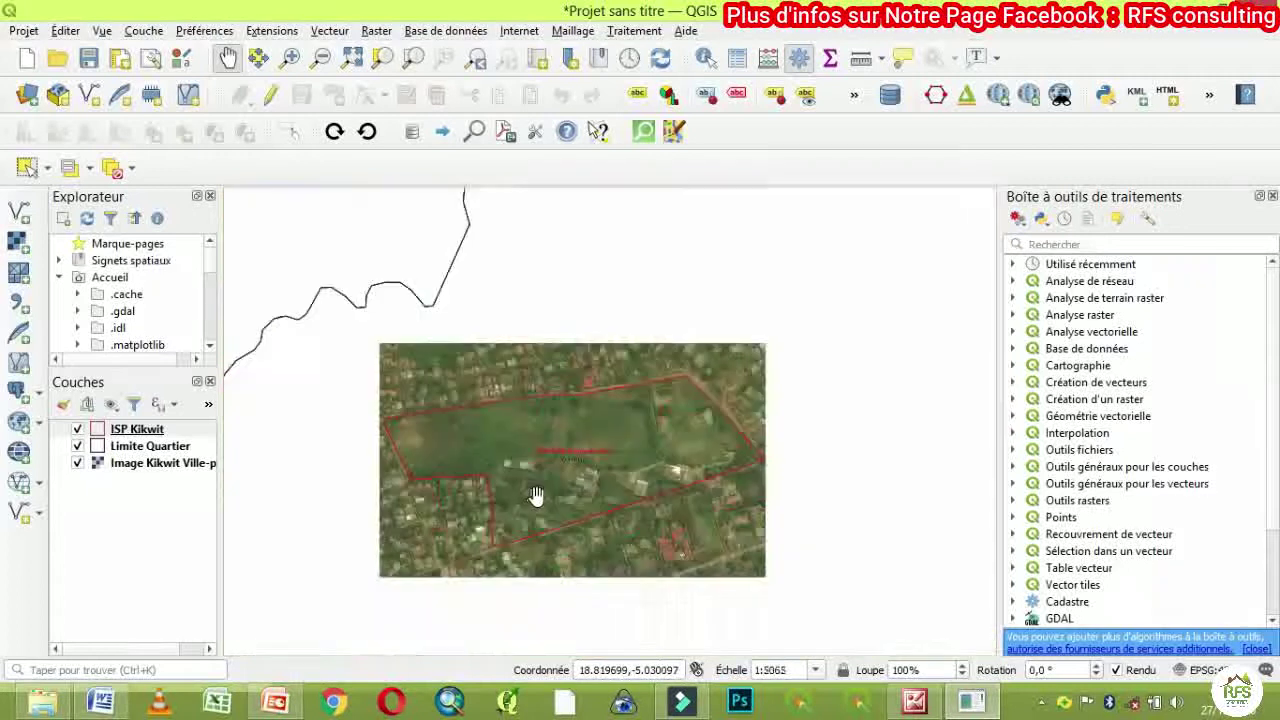
{"action": "scroll", "coordinate": [632, 484], "scroll_direction": "up", "scroll_amount": 1}
{"action": "scroll", "coordinate": [632, 484], "scroll_direction": "up", "scroll_amount": 1}
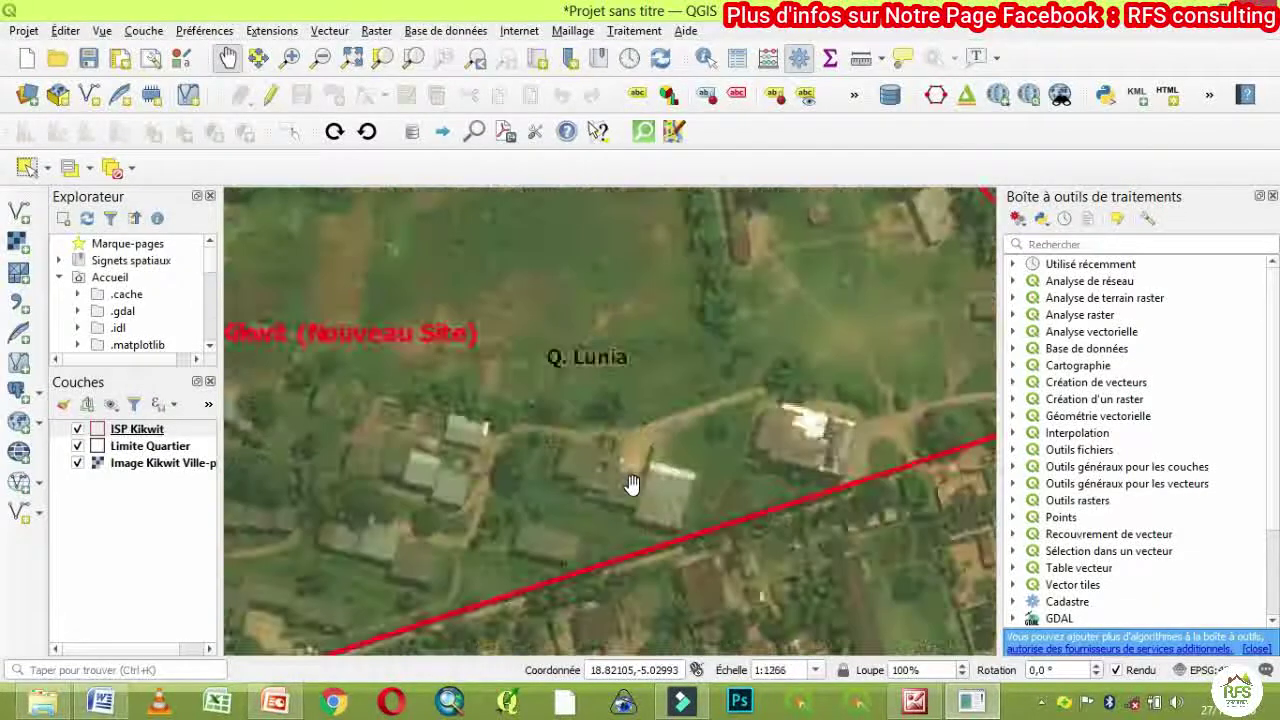
{"action": "scroll", "coordinate": [632, 484], "scroll_direction": "down", "scroll_amount": 1}
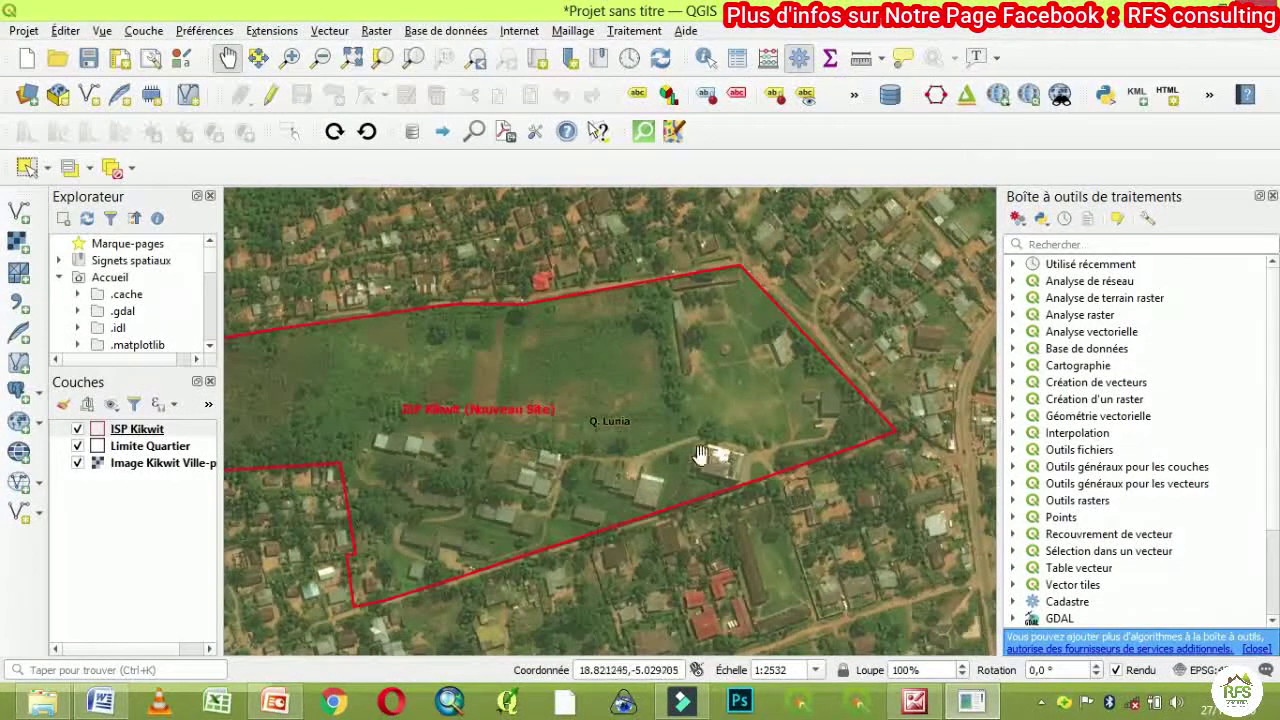
{"action": "left_click_drag", "start_coordinate": [517, 417], "coordinate": [627, 398]}
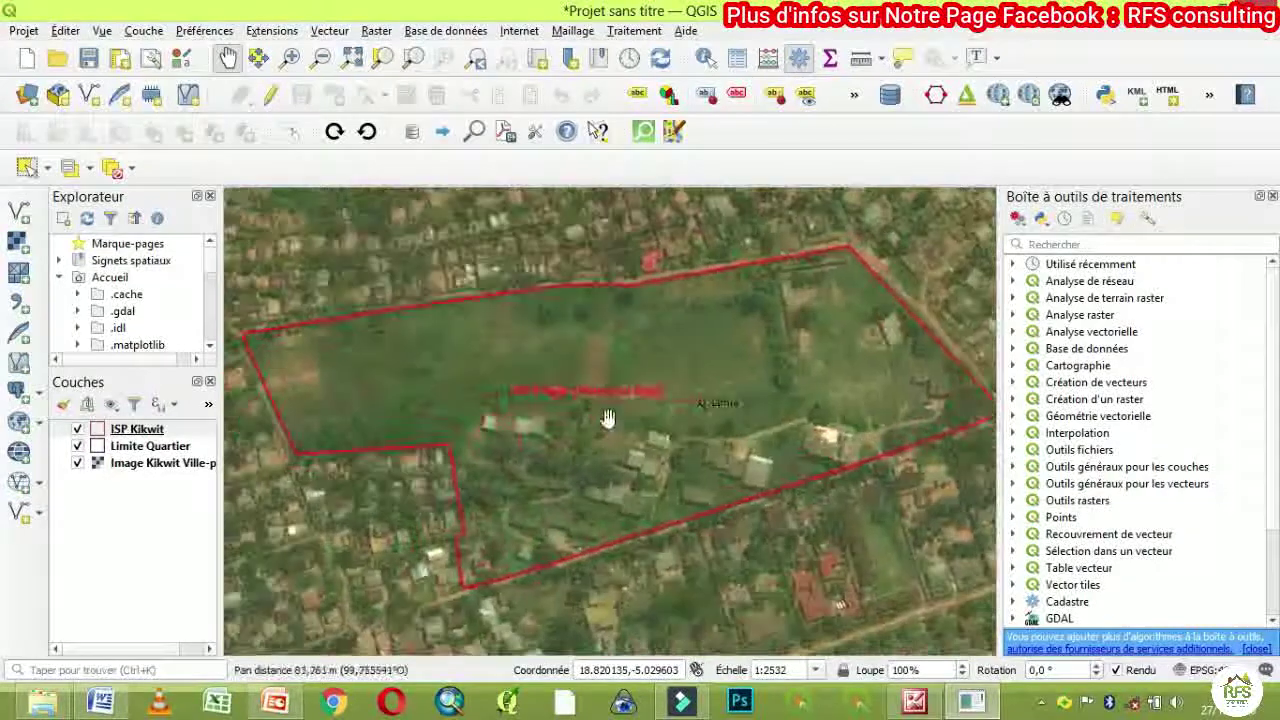